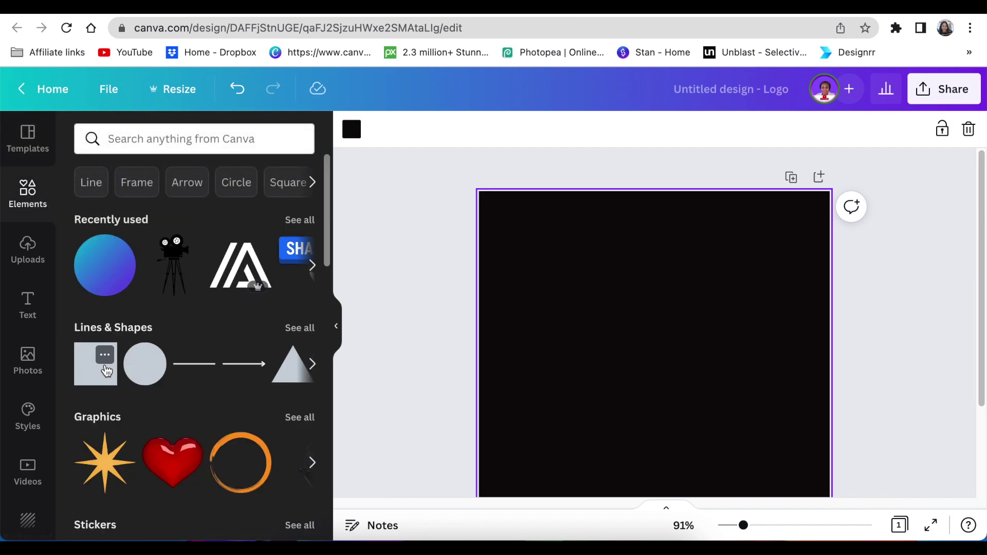
Add a square, colour it white, and reshape it into a wide rectangle across the left half of the black canvas
{"action": "left_click", "coordinate": [96, 364]}
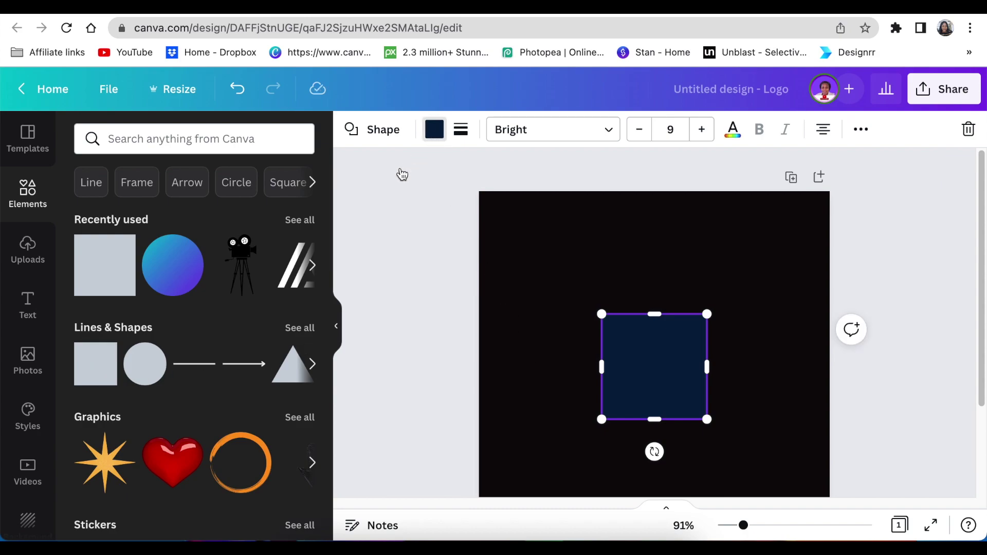
{"action": "left_click", "coordinate": [251, 216]}
{"action": "left_click_drag", "start_coordinate": [654, 314], "coordinate": [569, 360]}
{"action": "left_click", "coordinate": [469, 342]}
{"action": "left_click_drag", "start_coordinate": [620, 360], "coordinate": [645, 360]}
Add a white triangle, turn it upside down, and fit it against the rectangle's right end to form a slanted edge
{"action": "left_click", "coordinate": [299, 328]}
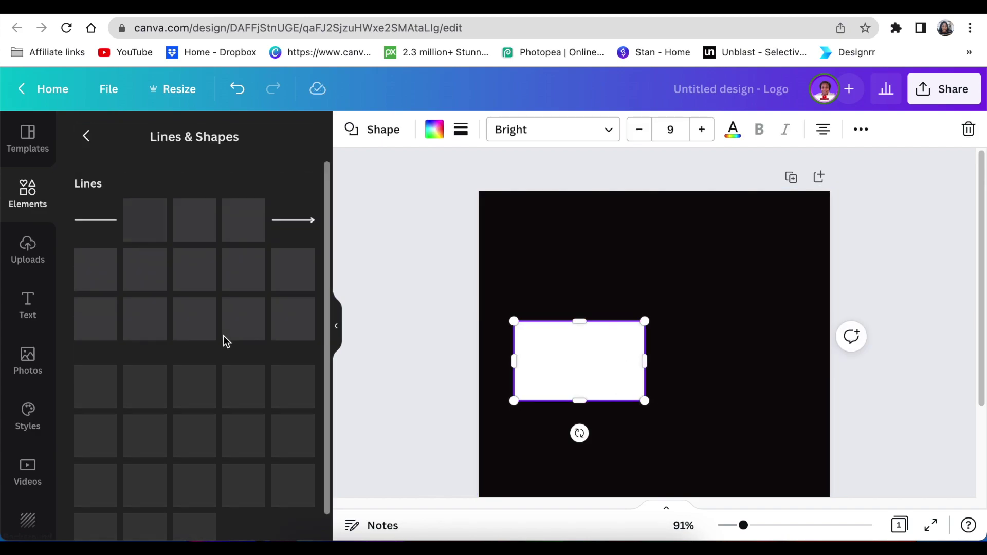
{"action": "scroll", "coordinate": [227, 364], "scroll_direction": "down", "scroll_amount": 2}
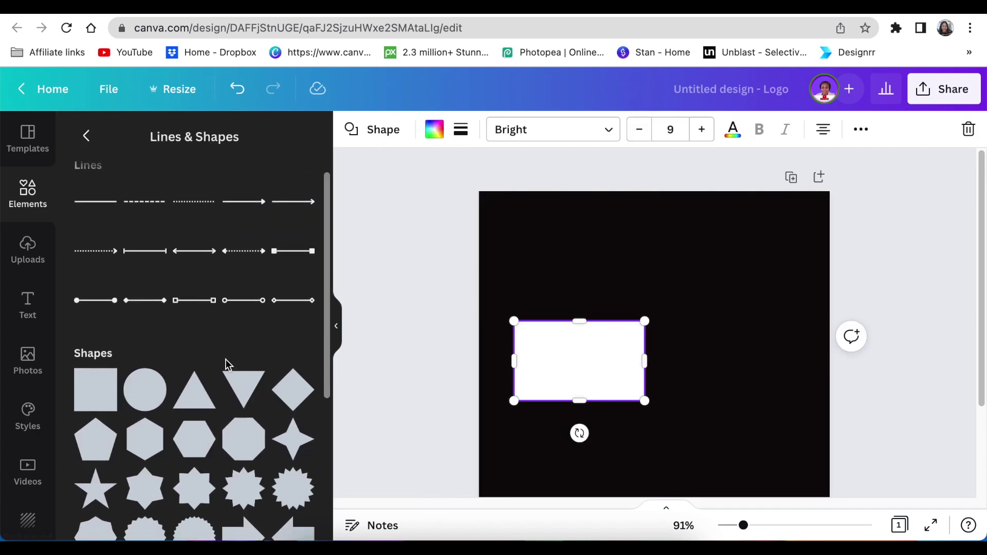
{"action": "scroll", "coordinate": [226, 364], "scroll_direction": "down", "scroll_amount": 4}
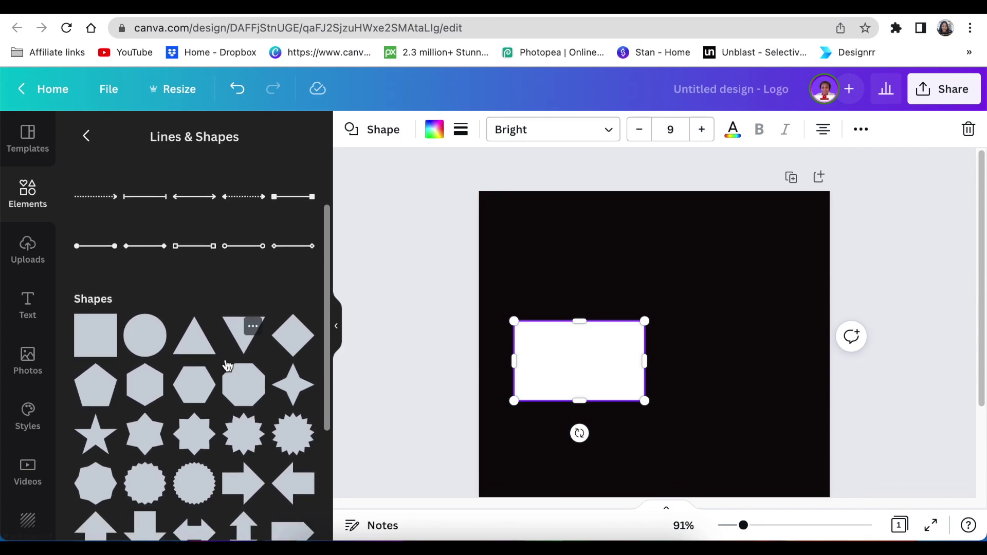
{"action": "left_click", "coordinate": [185, 260]}
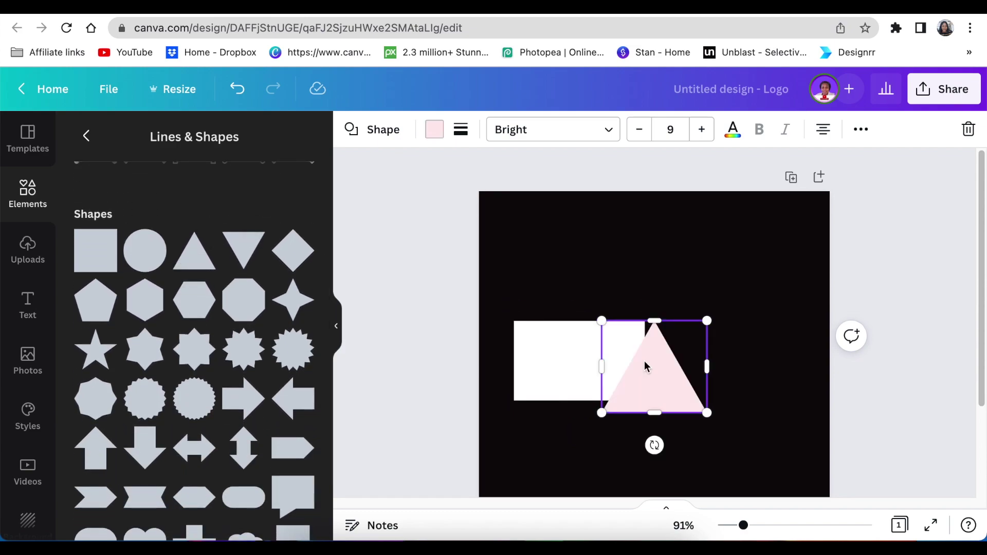
{"action": "left_click", "coordinate": [433, 133]}
{"action": "left_click", "coordinate": [294, 213]}
{"action": "left_click_drag", "start_coordinate": [654, 445], "coordinate": [643, 318]}
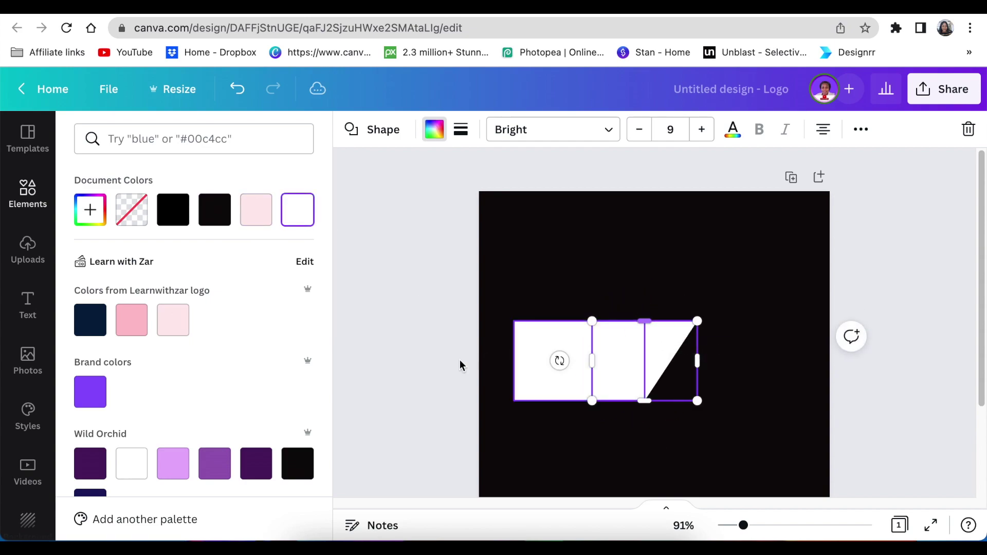
{"action": "left_click", "coordinate": [391, 374]}
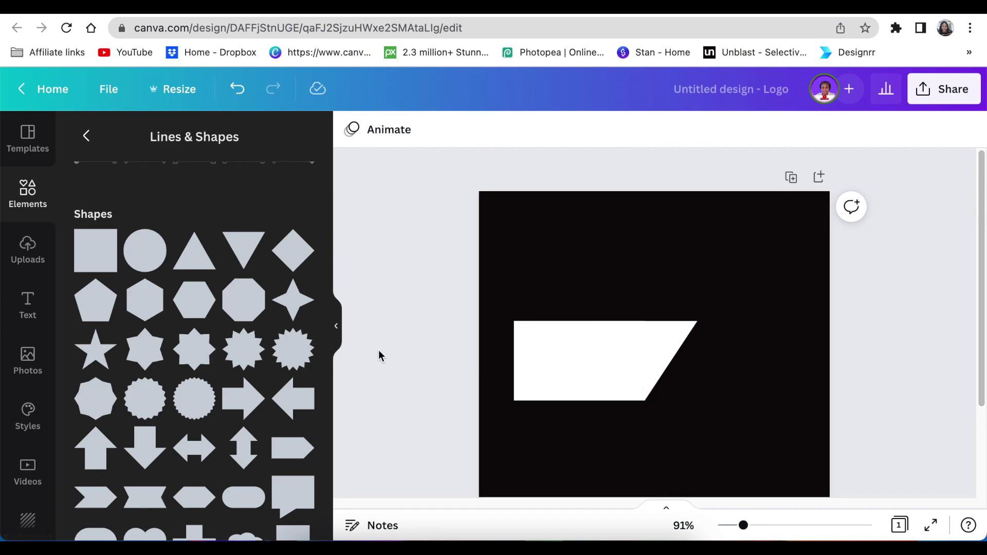
Add a straight line, colour it white, and set its line weight to 1
{"action": "key", "text": "l"}
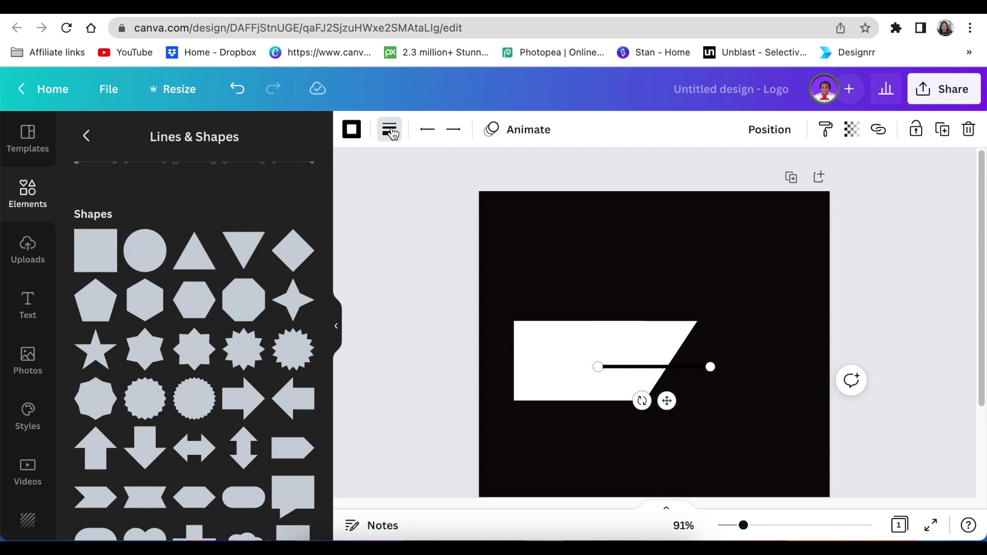
{"action": "left_click", "coordinate": [390, 131]}
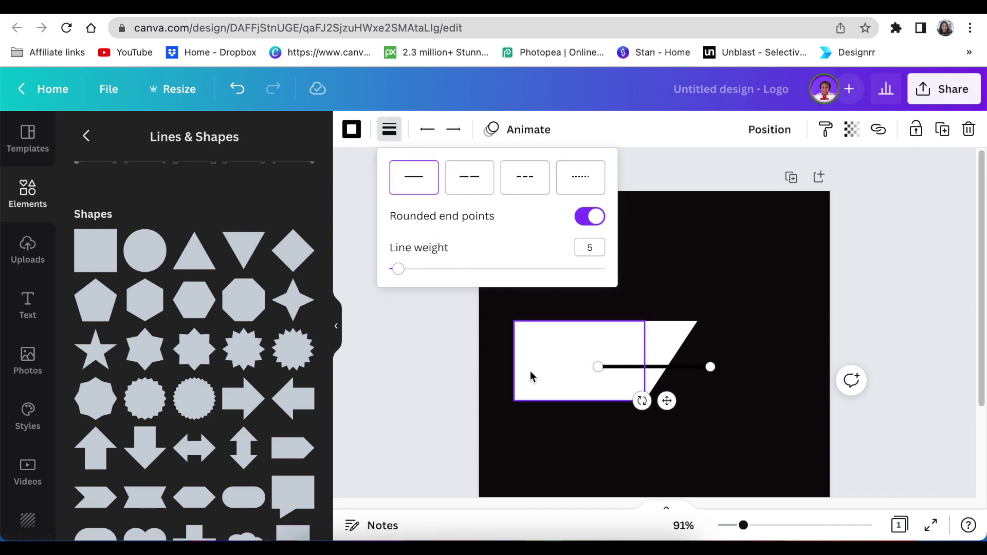
{"action": "left_click", "coordinate": [351, 129]}
{"action": "left_click", "coordinate": [218, 210]}
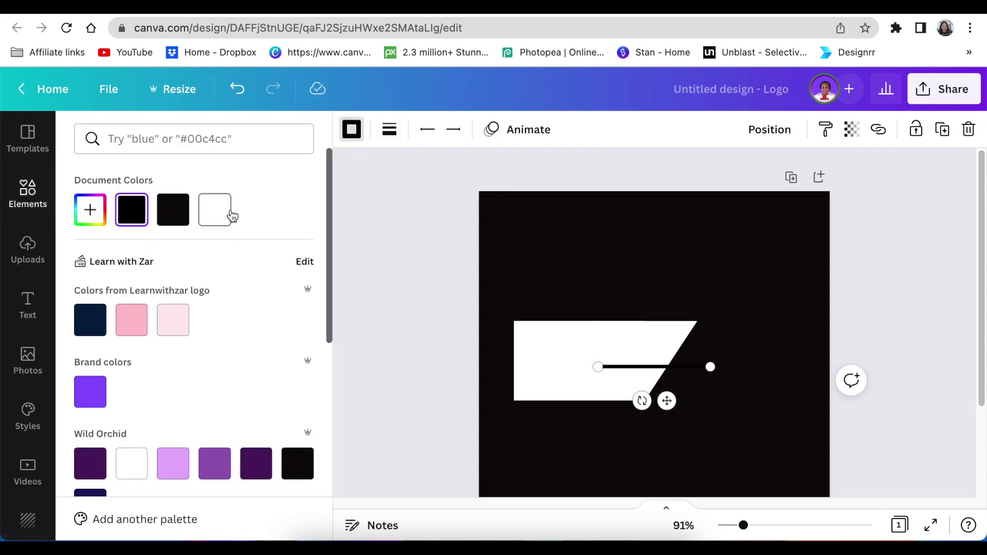
{"action": "left_click", "coordinate": [391, 131]}
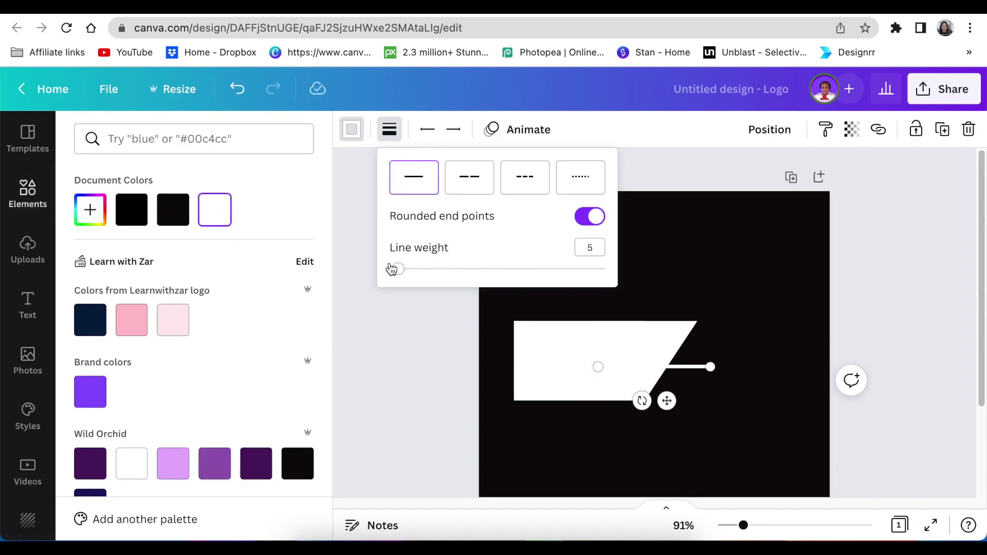
{"action": "left_click_drag", "start_coordinate": [400, 272], "coordinate": [391, 273]}
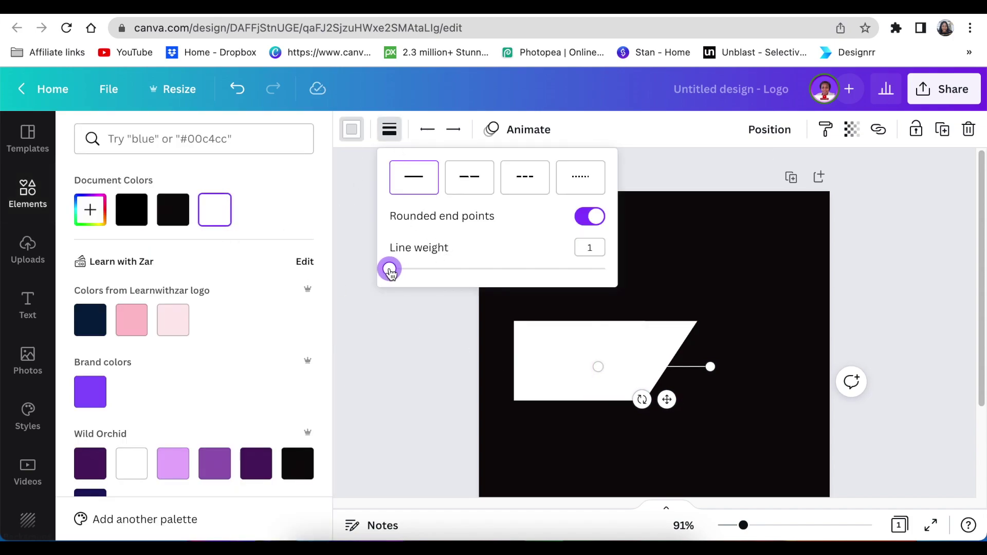
Place the thin line level with the white shape's top edge, extending right and overlapping the shape's slanted corner
{"action": "left_click_drag", "start_coordinate": [667, 399], "coordinate": [768, 357]}
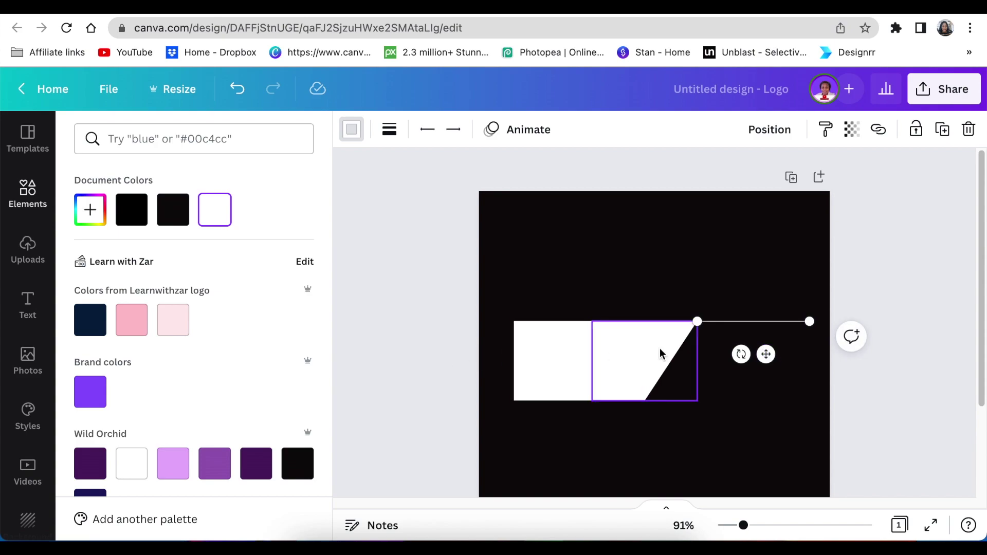
{"action": "left_click", "coordinate": [405, 338]}
{"action": "left_click", "coordinate": [746, 322]}
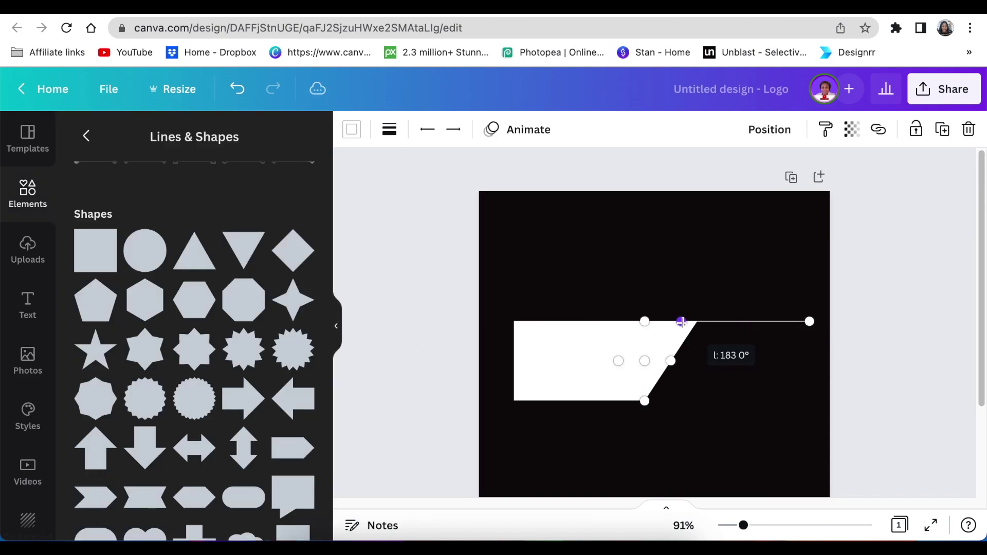
Duplicate the line along the white shape's bottom edge and extend it right to match the upper line's end
{"action": "key", "text": "ctrl+d"}
{"action": "left_click_drag", "start_coordinate": [773, 368], "coordinate": [721, 434]}
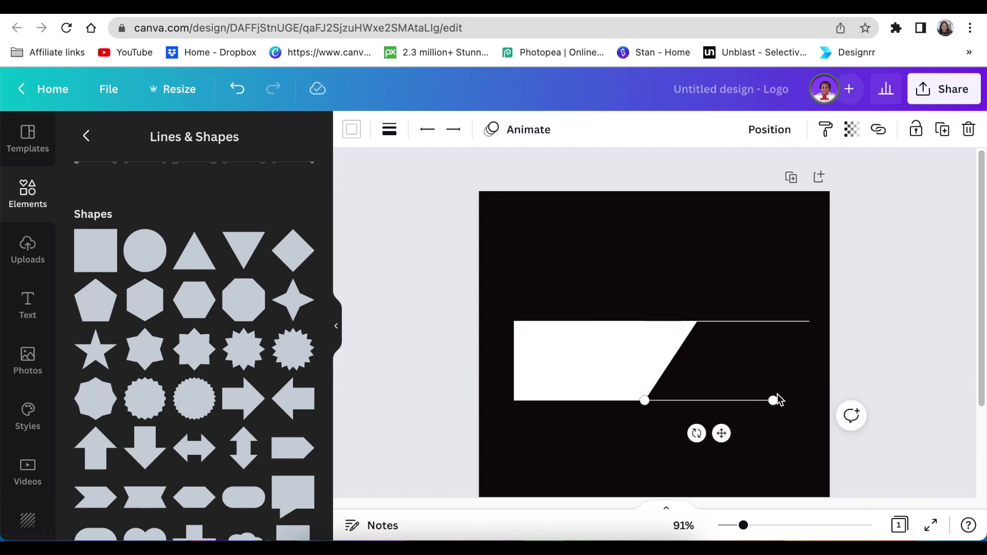
{"action": "left_click_drag", "start_coordinate": [774, 401], "coordinate": [810, 400]}
{"action": "left_click", "coordinate": [432, 347]}
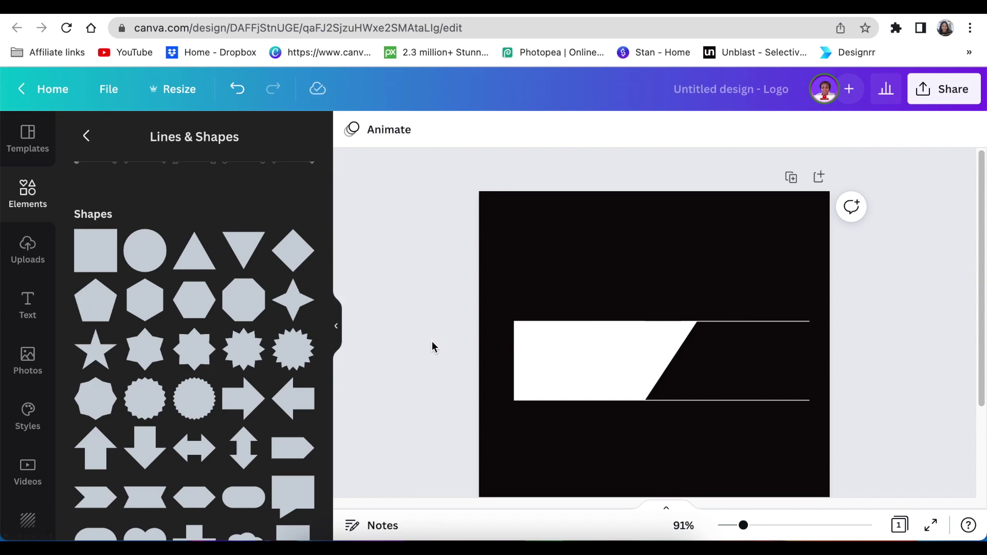
Add another copy of the line, turn it vertical, and fit it between the two lines' right ends to close the outline
{"action": "key", "text": "super+v"}
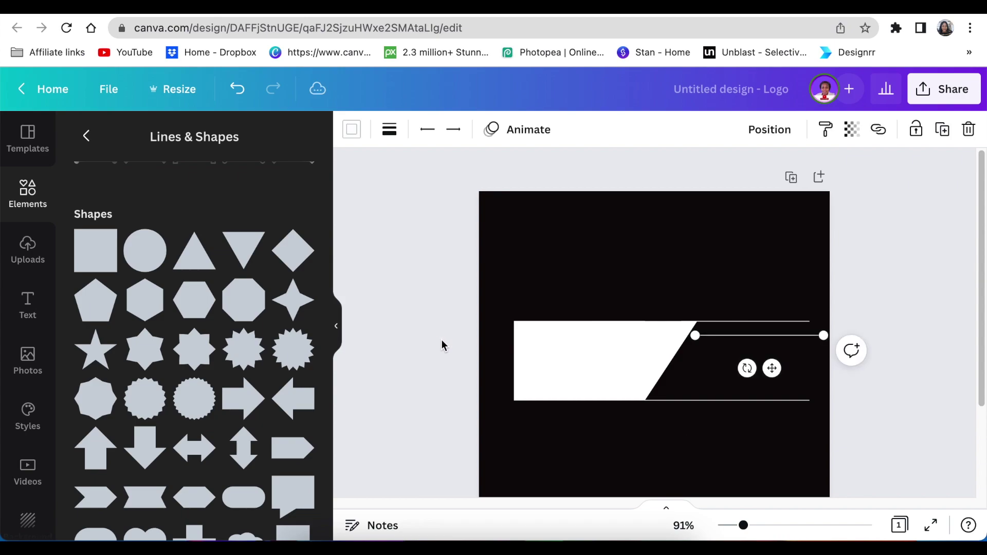
{"action": "left_click_drag", "start_coordinate": [744, 369], "coordinate": [667, 324]}
{"action": "left_click_drag", "start_coordinate": [727, 348], "coordinate": [778, 346]}
{"action": "left_click_drag", "start_coordinate": [809, 271], "coordinate": [810, 321]}
{"action": "left_click_drag", "start_coordinate": [809, 399], "coordinate": [808, 401]}
{"action": "left_click", "coordinate": [902, 313]}
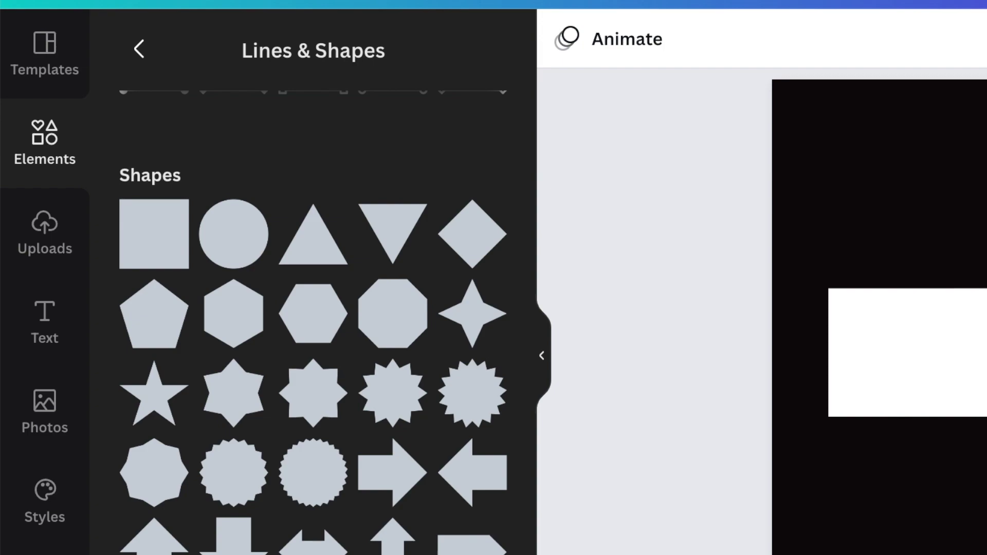
Add the text "ARK" on the white panel in red, bold Lovelo Line at size 60
{"action": "left_click", "coordinate": [981, 352]}
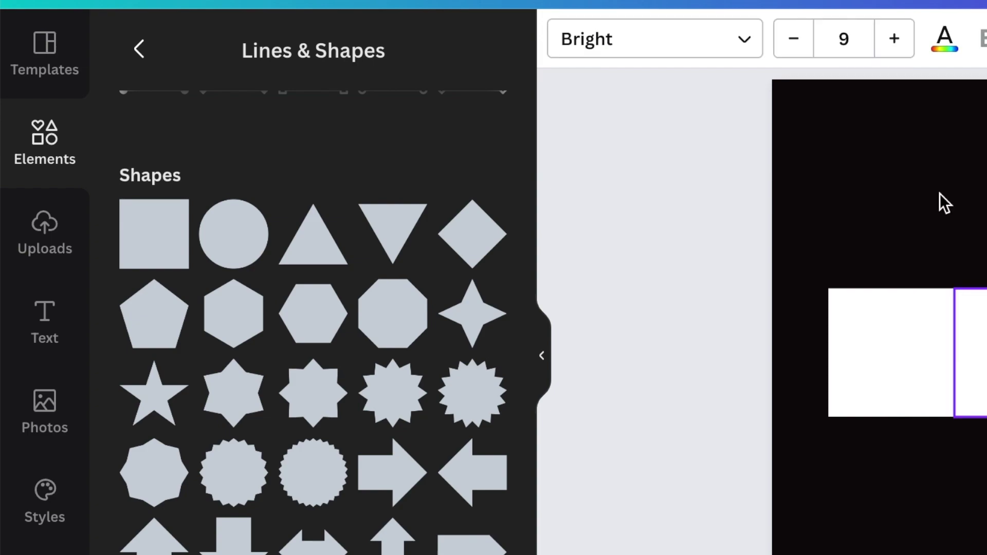
{"action": "left_click", "coordinate": [743, 43]}
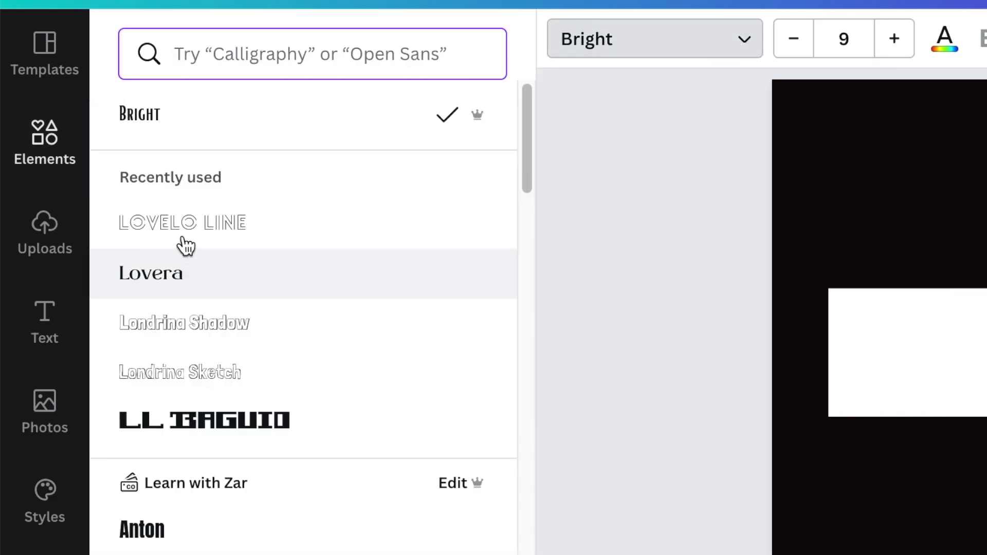
{"action": "left_click", "coordinate": [188, 236]}
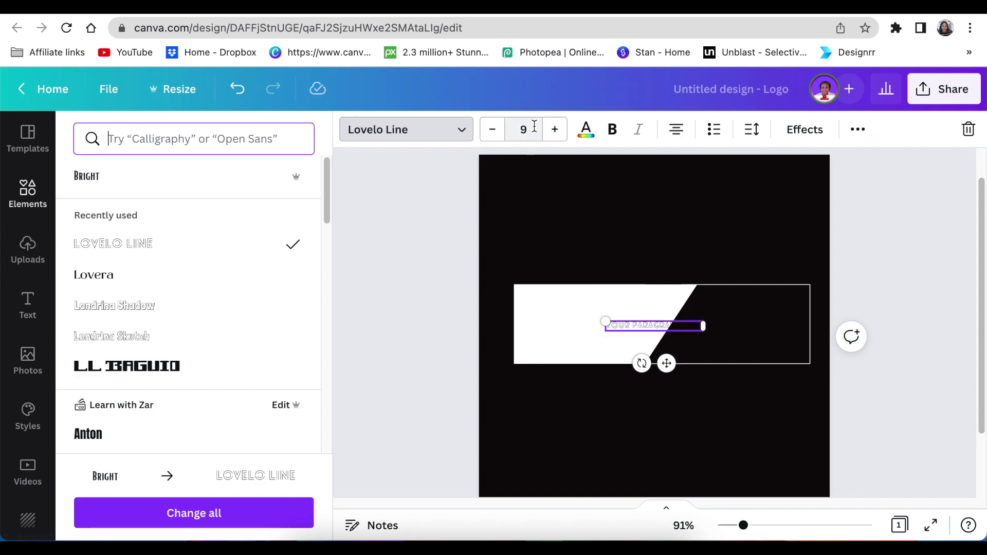
{"action": "left_click", "coordinate": [530, 130]}
{"action": "key", "text": "Return"}
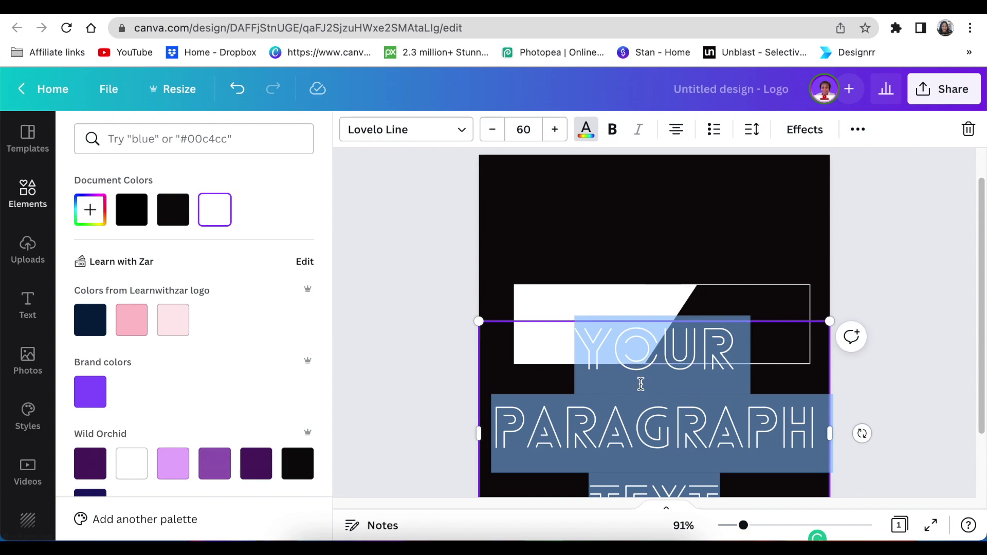
{"action": "type", "text": "AR"}
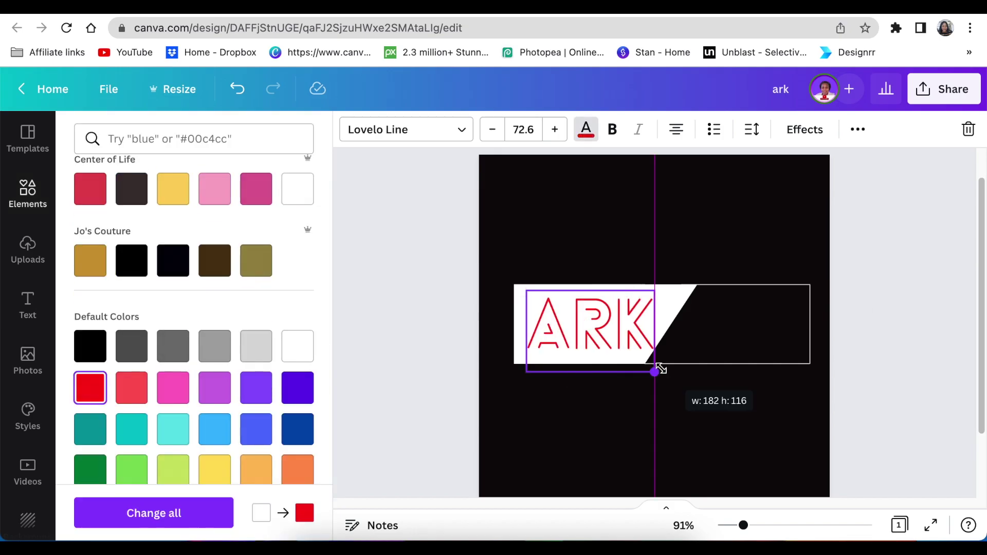
Search the elements for "film strip" and add the vertical black-and-white film strip graphic
{"action": "left_click", "coordinate": [27, 193]}
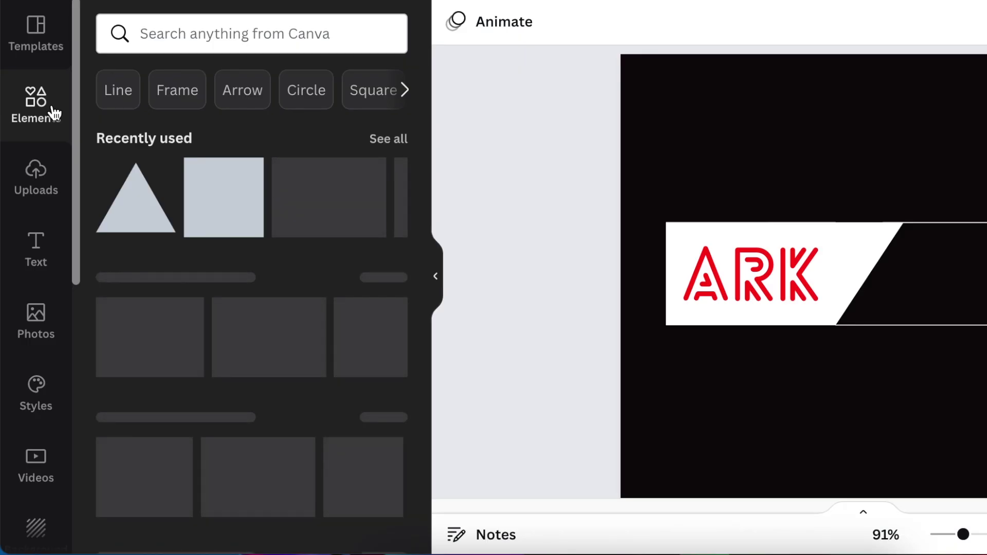
{"action": "left_click", "coordinate": [181, 36]}
{"action": "type", "text": "film strip"}
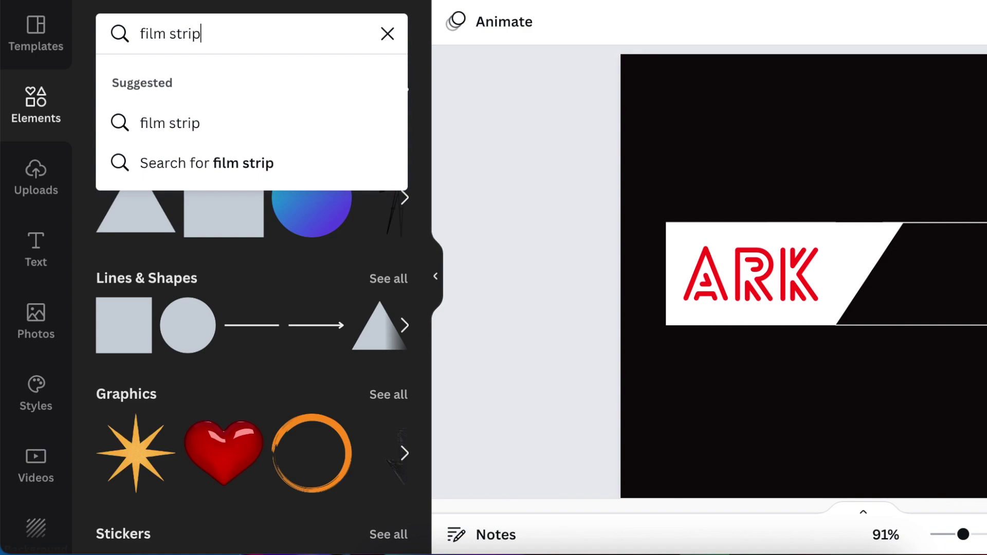
{"action": "key", "text": "Return"}
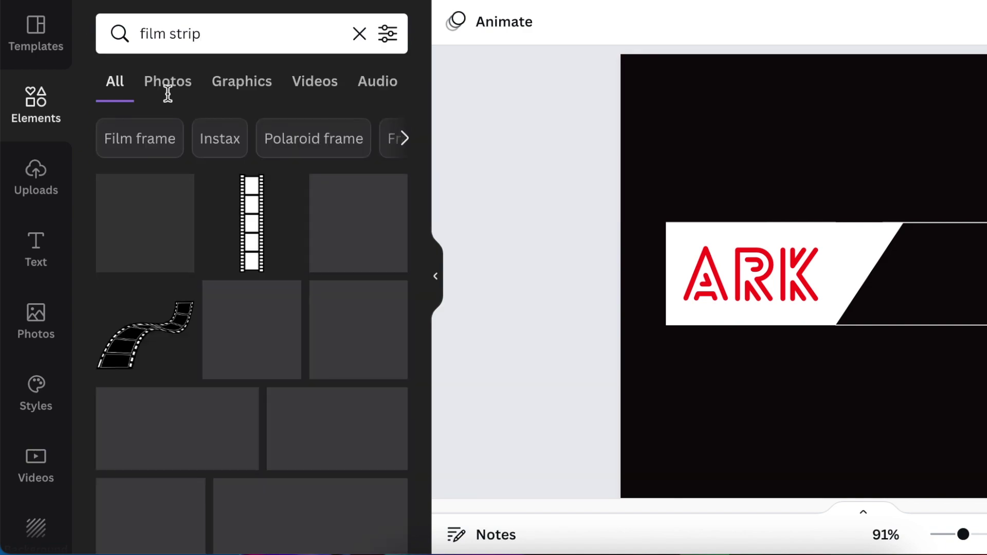
{"action": "left_click", "coordinate": [248, 240]}
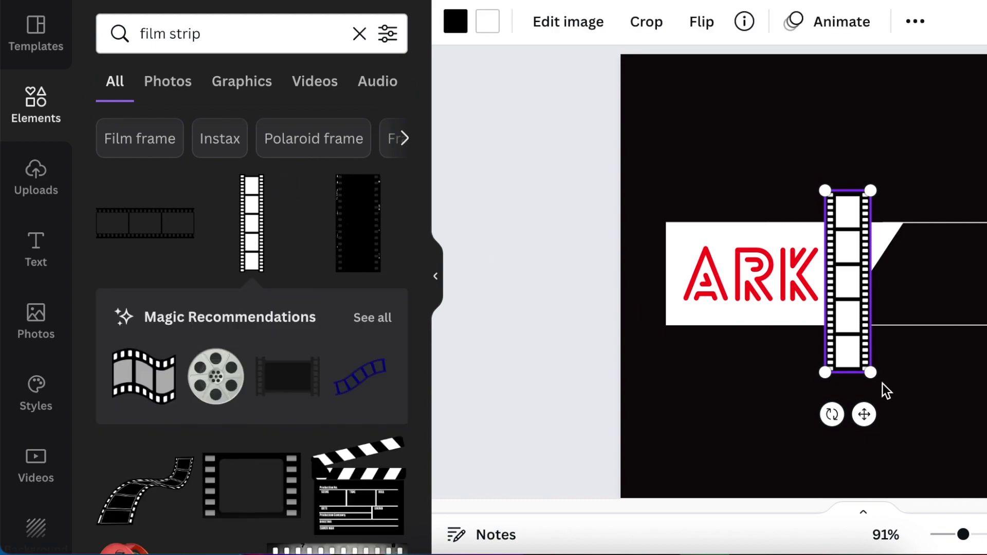
Shrink the film strip to about the height of the letters and position it just right of the ARK text
{"action": "left_click_drag", "start_coordinate": [871, 373], "coordinate": [853, 306]}
{"action": "left_click_drag", "start_coordinate": [853, 191], "coordinate": [839, 247]}
{"action": "left_click_drag", "start_coordinate": [849, 348], "coordinate": [852, 346]}
{"action": "key", "text": "Left"}
{"action": "key", "text": "Left"}
{"action": "key", "text": "Left"}
{"action": "key", "text": "Up"}
{"action": "key", "text": "Up"}
Shift the ARK text slightly left and adjust the film strip's position to even out the spacing between them
{"action": "left_click", "coordinate": [531, 254]}
{"action": "left_click_drag", "start_coordinate": [783, 272], "coordinate": [773, 271]}
{"action": "left_click", "coordinate": [829, 293]}
{"action": "left_click_drag", "start_coordinate": [849, 350], "coordinate": [845, 354]}
{"action": "left_click", "coordinate": [533, 298]}
{"action": "left_click", "coordinate": [828, 273]}
{"action": "left_click", "coordinate": [544, 269]}
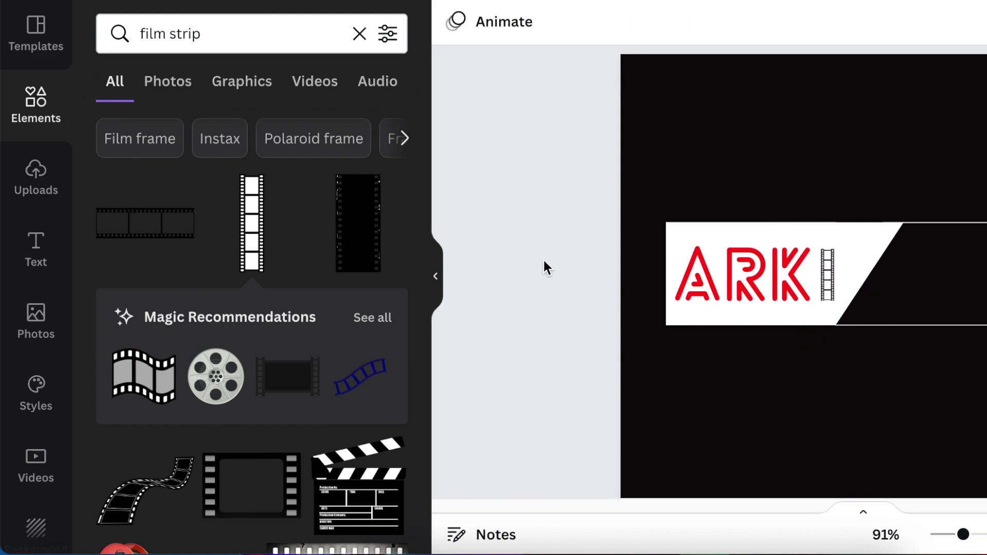
Find the blue-purple gradient circle among the Circle graphics, add it, and shrink it to a small dot
{"action": "left_click", "coordinate": [360, 33]}
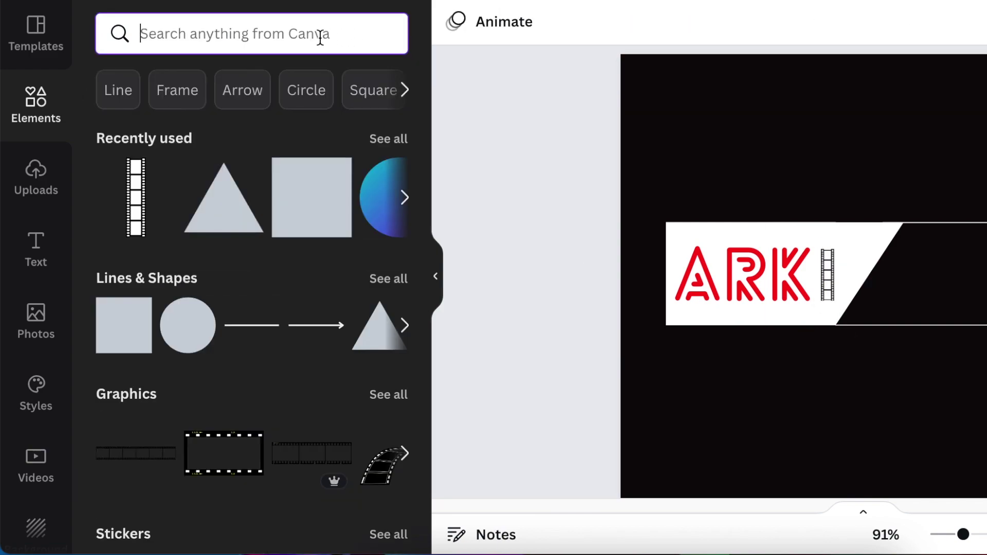
{"action": "left_click", "coordinate": [306, 90]}
{"action": "left_click", "coordinate": [240, 83]}
{"action": "scroll", "coordinate": [279, 232], "scroll_direction": "down", "scroll_amount": 10}
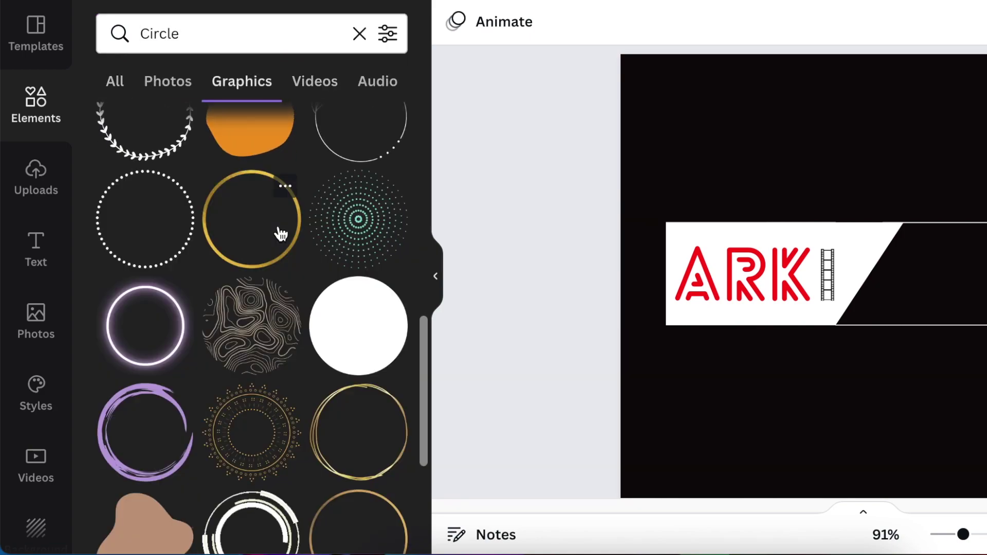
{"action": "scroll", "coordinate": [275, 273], "scroll_direction": "down", "scroll_amount": 3}
{"action": "left_click", "coordinate": [357, 275]}
{"action": "left_click_drag", "start_coordinate": [948, 379], "coordinate": [773, 200]}
Change both of the dot's gradient colours to red and place it above the film strip like the dot of an "i"
{"action": "left_click", "coordinate": [487, 22]}
{"action": "left_click", "coordinate": [386, 126]}
{"action": "left_click", "coordinate": [456, 23]}
{"action": "left_click", "coordinate": [386, 125]}
{"action": "left_click_drag", "start_coordinate": [781, 246], "coordinate": [825, 280]}
{"action": "scroll", "coordinate": [287, 298], "scroll_direction": "down", "scroll_amount": 4}
{"action": "left_click", "coordinate": [442, 312]}
{"action": "scroll", "coordinate": [824, 271], "scroll_direction": "up", "scroll_amount": 1}
{"action": "left_click", "coordinate": [533, 344]}
Duplicate the ARK text, place the copy right of the film strip in line with the original, and change it to "FILM"
{"action": "left_click", "coordinate": [779, 342]}
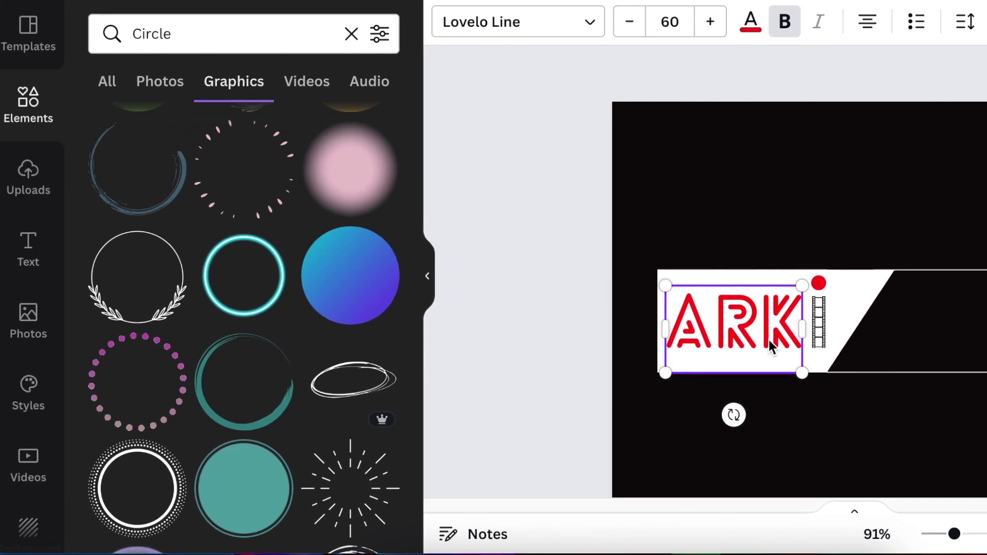
{"action": "key", "text": "super+d"}
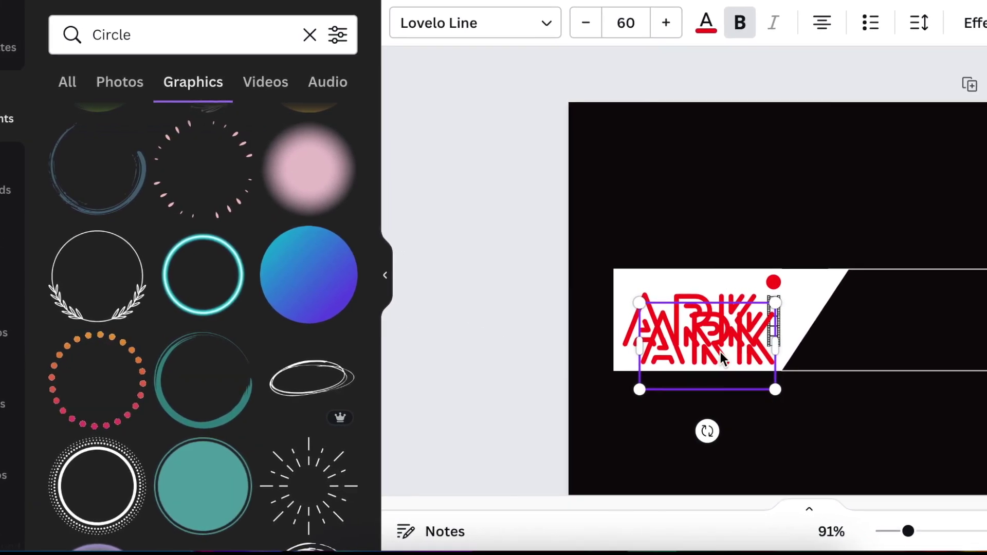
{"action": "left_click_drag", "start_coordinate": [763, 353], "coordinate": [925, 353]}
{"action": "left_click_drag", "start_coordinate": [862, 350], "coordinate": [848, 334]}
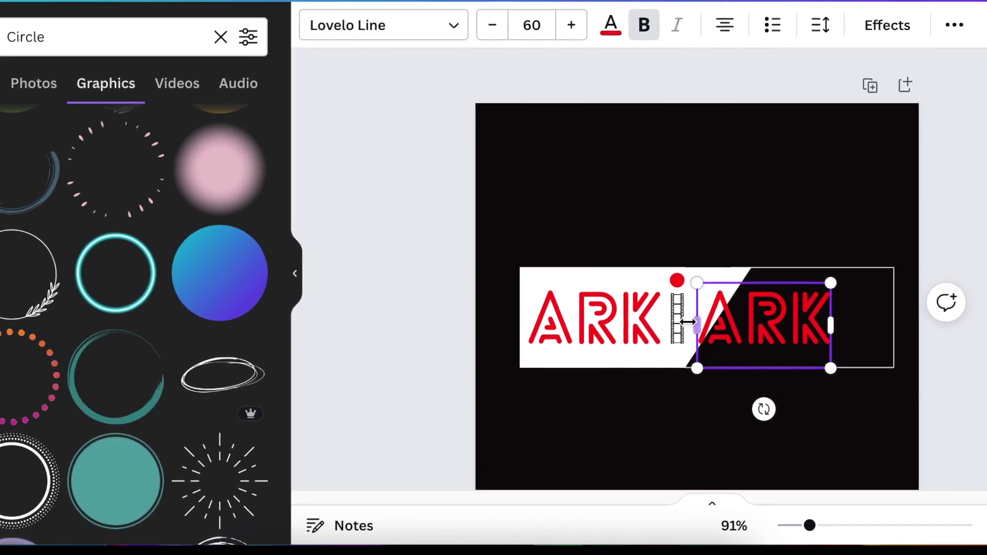
{"action": "double_click", "coordinate": [715, 328]}
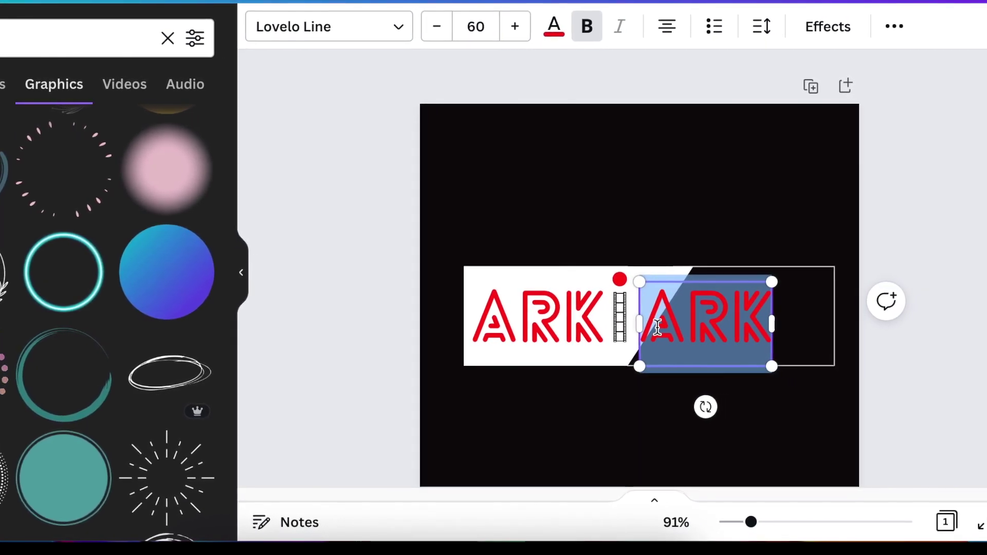
{"action": "type", "text": "F"}
{"action": "type", "text": "ILM"}
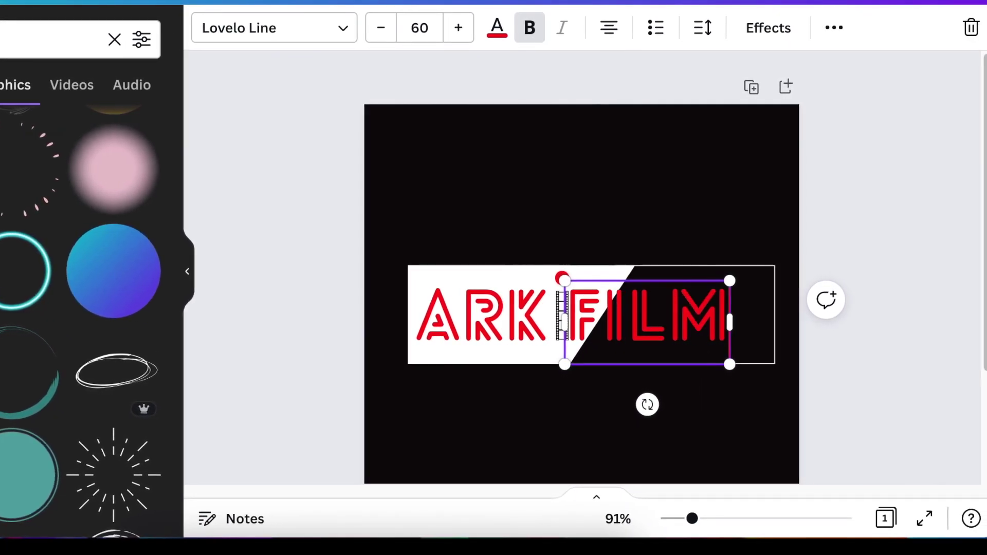
Change the copied text to "FILMS" and shift it right so it clears the film strip
{"action": "type", "text": "S"}
{"action": "left_click", "coordinate": [854, 389]}
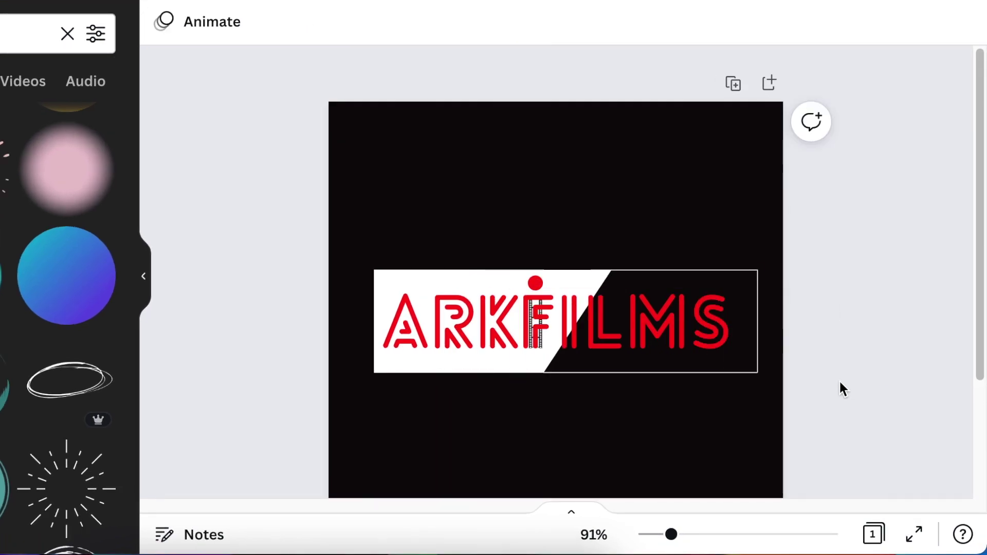
{"action": "left_click_drag", "start_coordinate": [652, 346], "coordinate": [685, 341]}
{"action": "left_click_drag", "start_coordinate": [671, 535], "coordinate": [686, 535]}
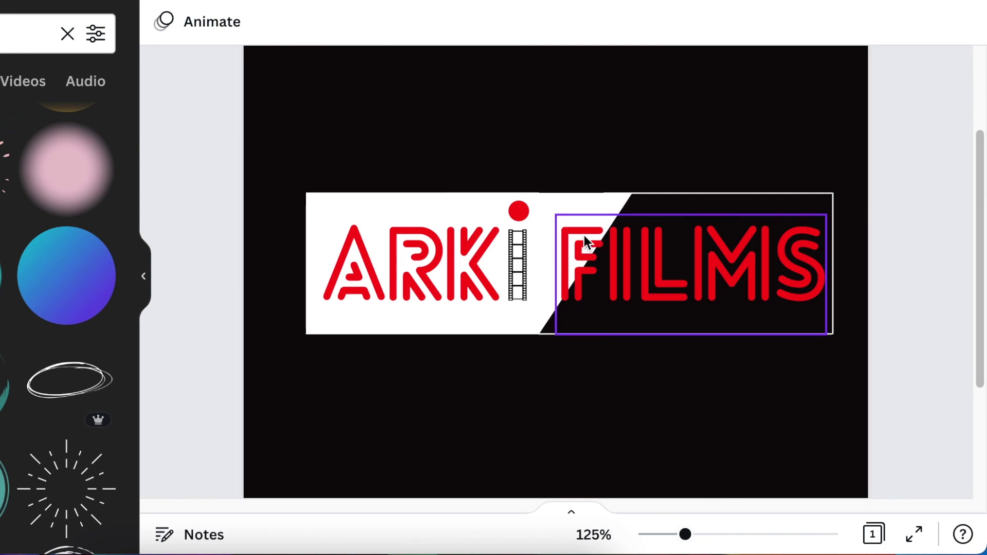
{"action": "left_click_drag", "start_coordinate": [564, 284], "coordinate": [565, 298]}
{"action": "key", "text": "super+z"}
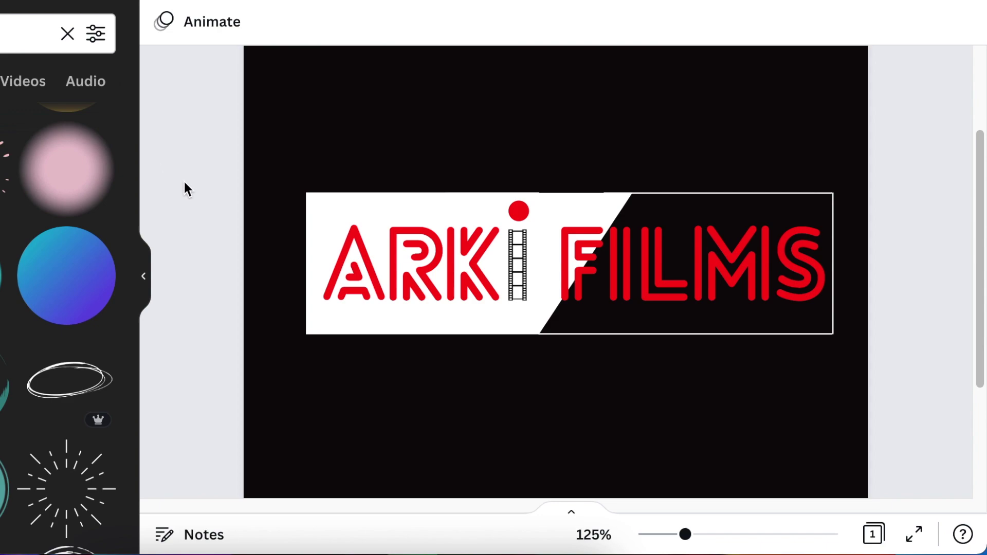
Add a straight line, move it to the black area below the logo, and reduce its weight to 4
{"action": "key", "text": "l"}
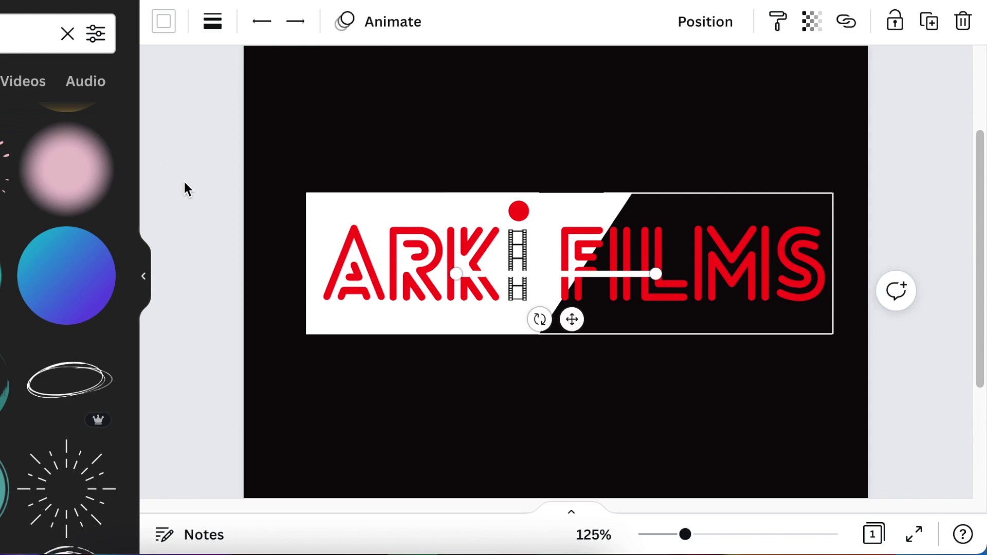
{"action": "left_click_drag", "start_coordinate": [578, 325], "coordinate": [626, 426]}
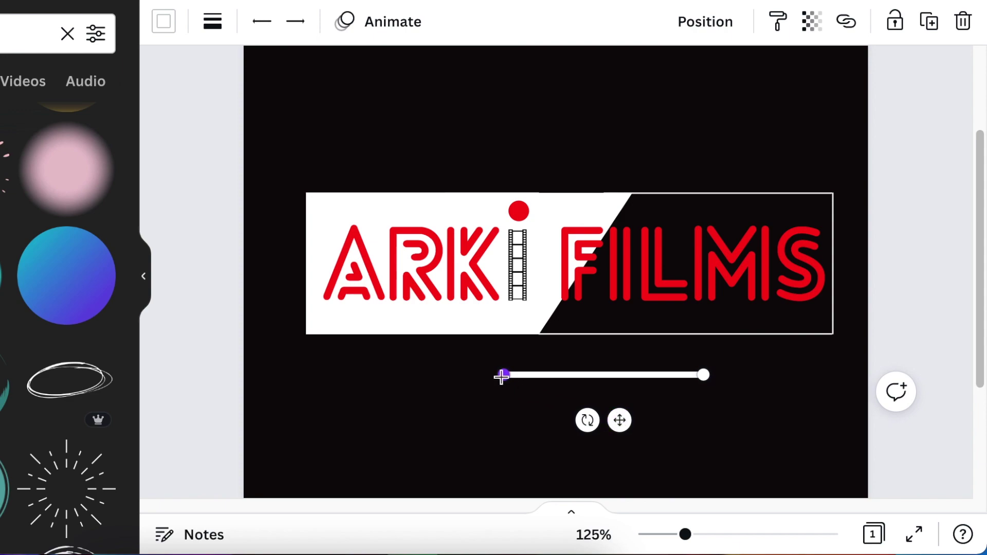
{"action": "left_click", "coordinate": [212, 21]}
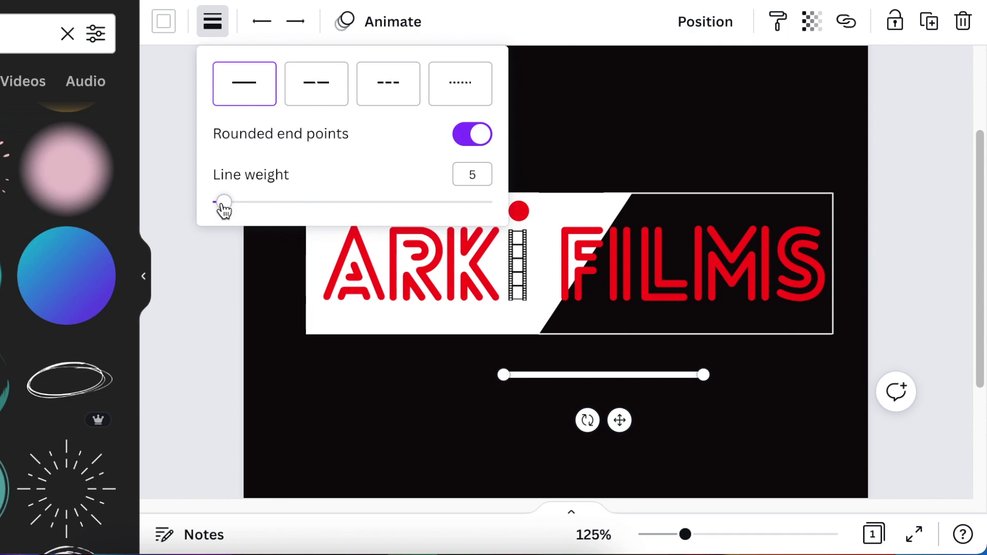
{"action": "left_click_drag", "start_coordinate": [224, 205], "coordinate": [222, 208]}
Rotate the line upright, place it over the F's outer stem in FILMS, and thicken it to match the stem
{"action": "left_click_drag", "start_coordinate": [587, 419], "coordinate": [709, 387]}
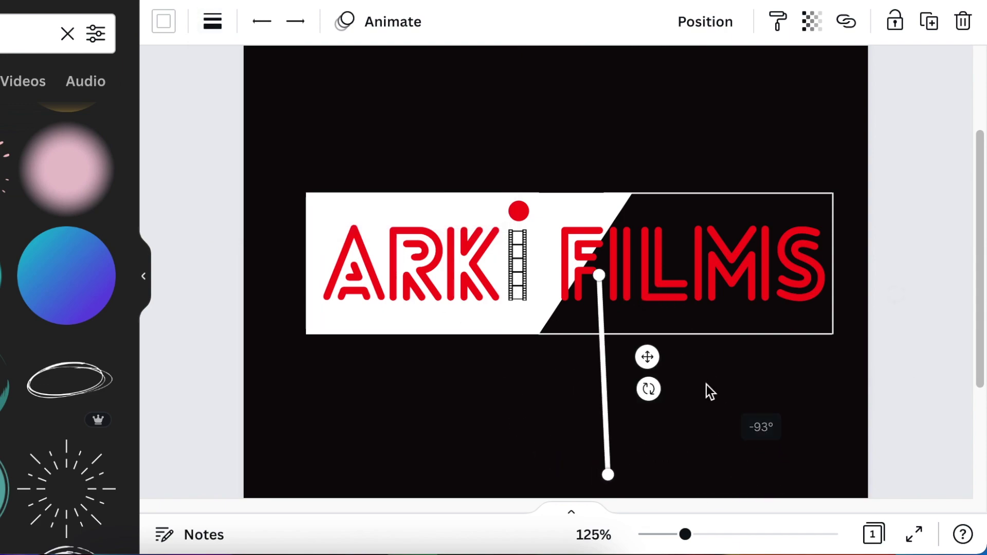
{"action": "left_click_drag", "start_coordinate": [648, 358], "coordinate": [613, 312]}
{"action": "left_click", "coordinate": [212, 21]}
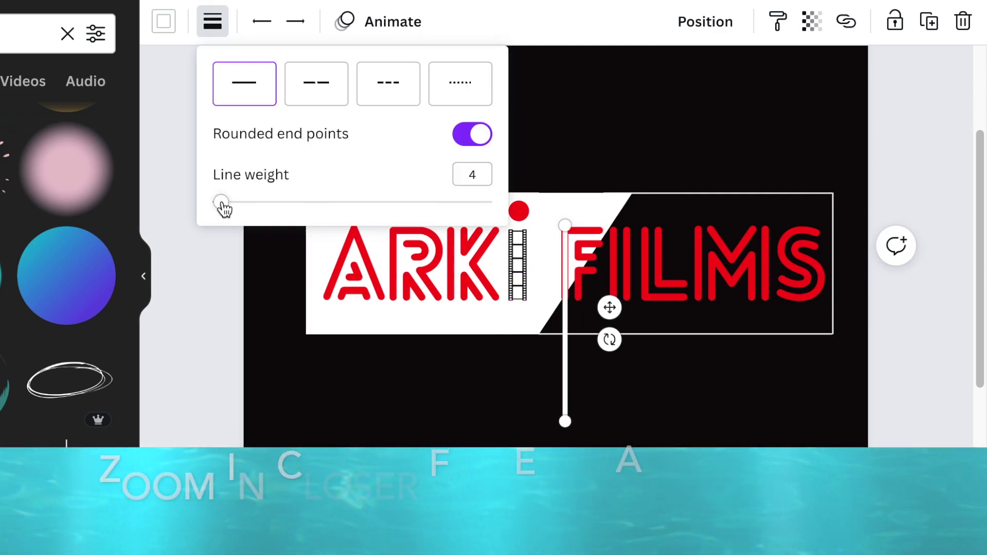
{"action": "left_click_drag", "start_coordinate": [222, 204], "coordinate": [226, 204]}
Colour the upright line black and shorten it to cover only the part of the F's stem on the white panel
{"action": "left_click", "coordinate": [546, 154]}
{"action": "left_click", "coordinate": [164, 26]}
{"action": "key", "text": "super+z"}
{"action": "left_click", "coordinate": [165, 25]}
{"action": "left_click", "coordinate": [565, 360]}
{"action": "left_click", "coordinate": [173, 26]}
{"action": "left_click", "coordinate": [1, 126]}
{"action": "left_click_drag", "start_coordinate": [564, 420], "coordinate": [625, 251]}
{"action": "left_click", "coordinate": [920, 318]}
Change the colour of the ARK text to black
{"action": "left_click", "coordinate": [352, 289]}
{"action": "left_click", "coordinate": [467, 21]}
{"action": "left_click", "coordinate": [1, 126]}
{"action": "left_click", "coordinate": [201, 169]}
Duplicate the black line and fit the copy horizontally over the F's top bar, within the white panel
{"action": "left_click", "coordinate": [562, 270]}
{"action": "key", "text": "super+d"}
{"action": "left_click_drag", "start_coordinate": [548, 239], "coordinate": [525, 221]}
{"action": "key", "text": "Up"}
{"action": "left_click_drag", "start_coordinate": [605, 231], "coordinate": [600, 230]}
{"action": "left_click", "coordinate": [919, 382]}
Set the line weight of the black line on the F's top bar to 6
{"action": "scroll", "coordinate": [919, 382], "scroll_direction": "down", "scroll_amount": 1}
{"action": "left_click", "coordinate": [584, 221]}
{"action": "left_click", "coordinate": [213, 21]}
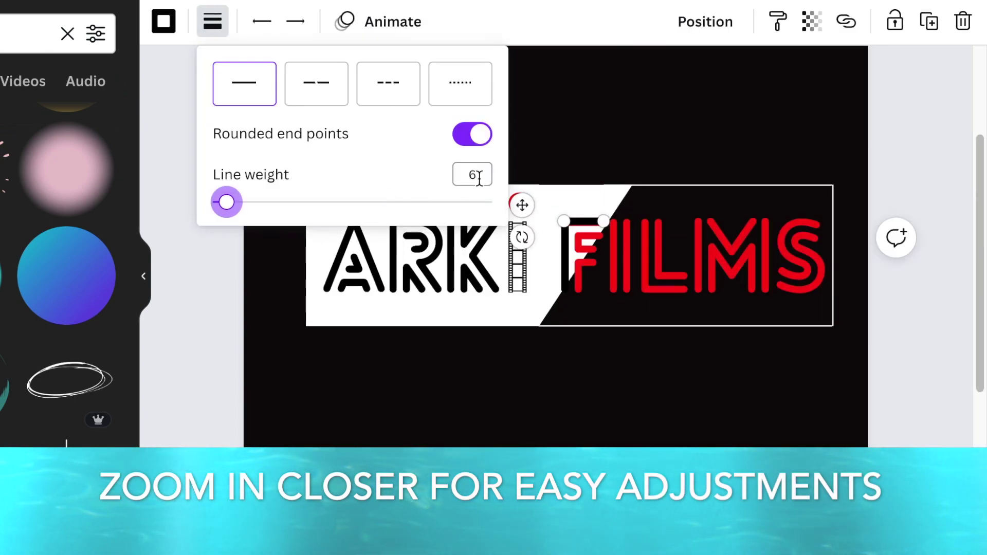
{"action": "left_click", "coordinate": [479, 179]}
{"action": "left_click", "coordinate": [927, 416]}
Duplicate the top bar's black line and place the copy over the F's inner stroke on the white panel
{"action": "left_click", "coordinate": [580, 223]}
{"action": "key", "text": "super+d"}
{"action": "left_click_drag", "start_coordinate": [612, 248], "coordinate": [579, 237]}
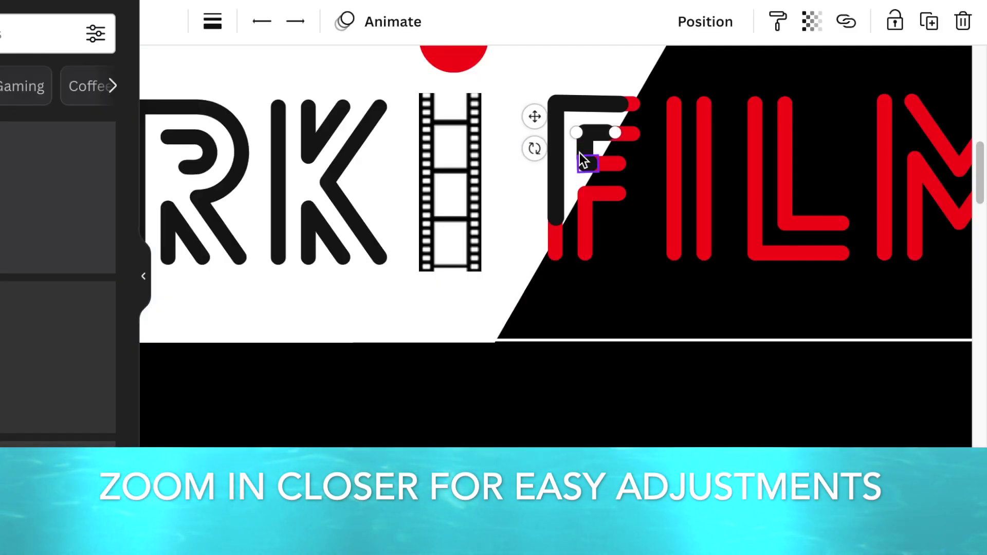
{"action": "left_click", "coordinate": [713, 28]}
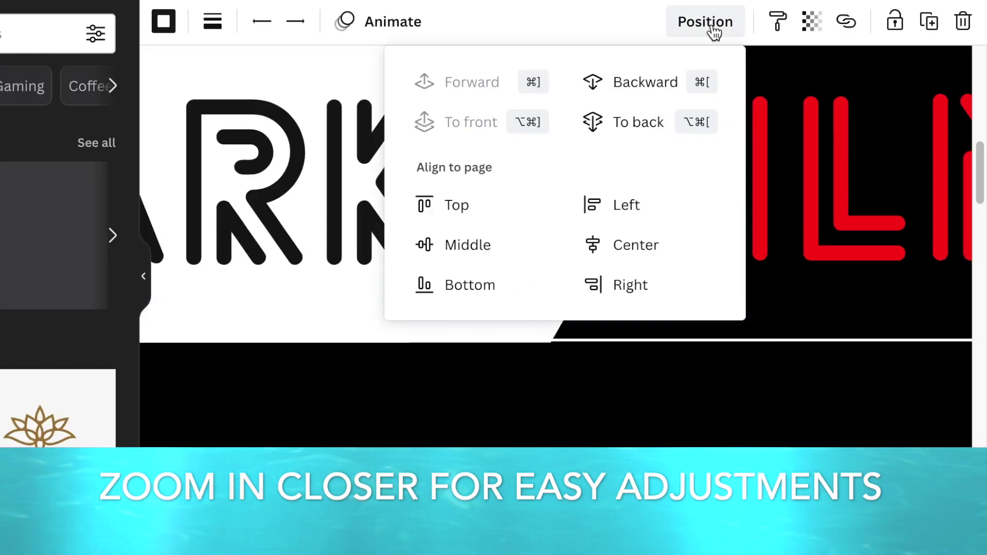
{"action": "left_click", "coordinate": [639, 151]}
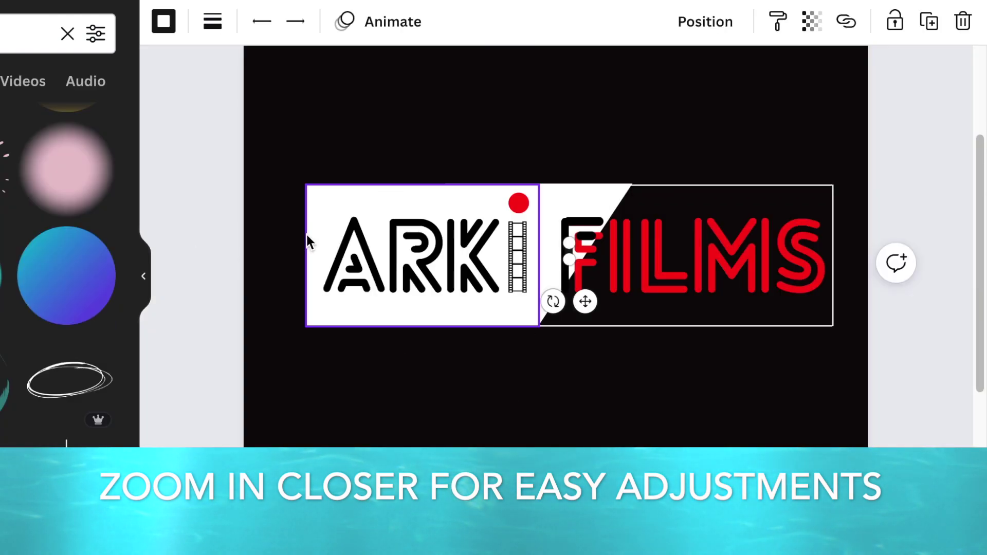
{"action": "left_click", "coordinate": [963, 408]}
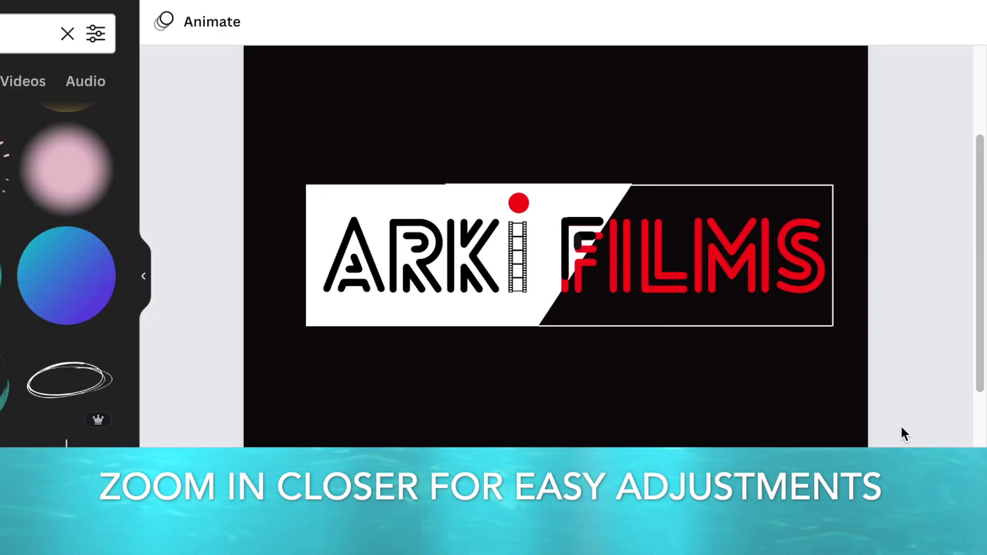
Duplicate another short black line and nudge it left and up to cover the rest of the F's inner strokes on white
{"action": "left_click", "coordinate": [578, 283]}
{"action": "left_click", "coordinate": [673, 23]}
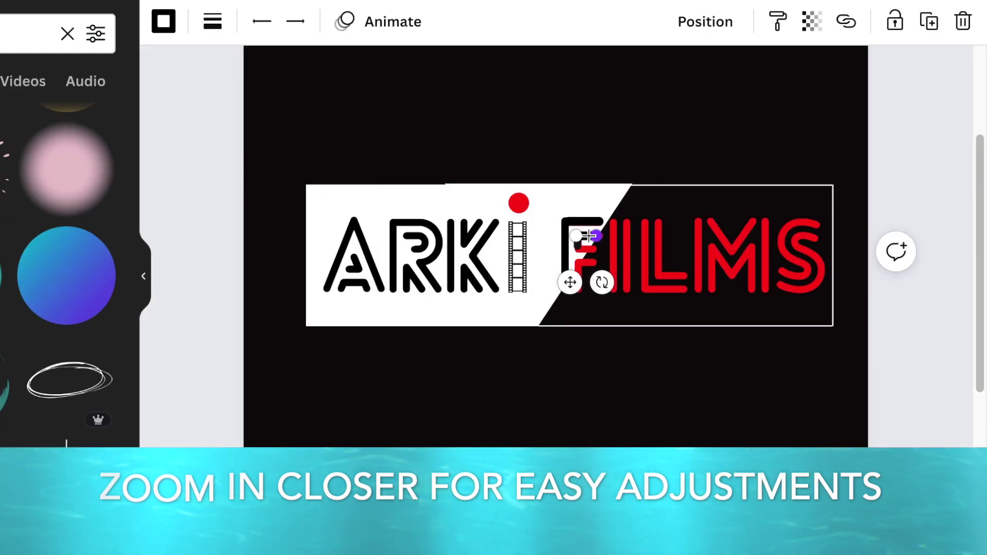
{"action": "key", "text": "super+d"}
{"action": "key", "text": "Left"}
{"action": "key", "text": "Left"}
{"action": "key", "text": "Left"}
{"action": "key", "text": "Left"}
{"action": "key", "text": "Left"}
{"action": "key", "text": "Up"}
{"action": "key", "text": "Up"}
{"action": "key", "text": "Up"}
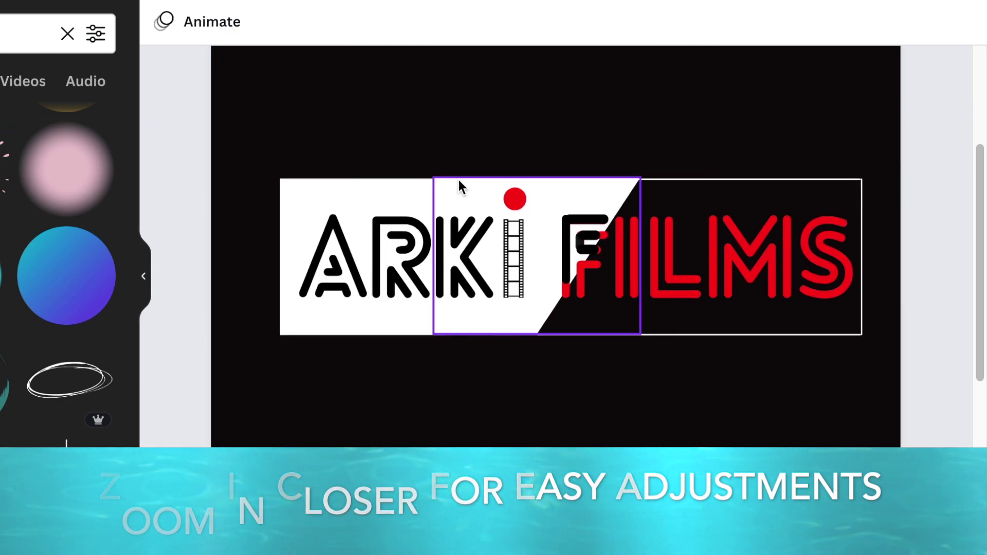
Adjust the slanted white panel and the thin outline along the logo's upper edge so they line up
{"action": "left_click", "coordinate": [458, 181]}
{"action": "left_click_drag", "start_coordinate": [538, 179], "coordinate": [537, 181]}
{"action": "left_click", "coordinate": [653, 179]}
{"action": "left_click_drag", "start_coordinate": [640, 179], "coordinate": [537, 178]}
{"action": "left_click", "coordinate": [554, 166]}
{"action": "left_click", "coordinate": [562, 192]}
{"action": "left_click", "coordinate": [937, 457]}
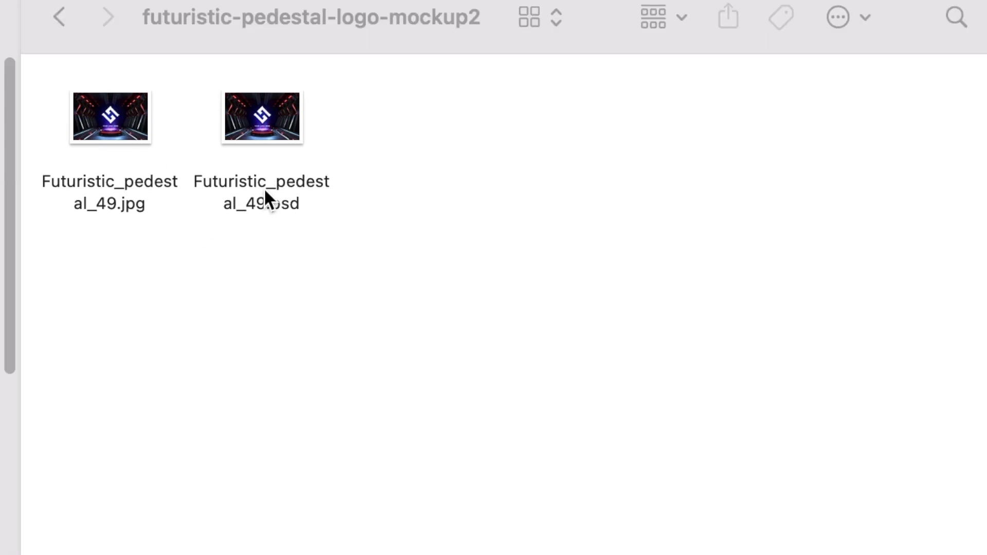
Open Futuristic_pedestal_49.psd in Photoshop and open its "Your logo here" smart object for editing
{"action": "double_click", "coordinate": [288, 202]}
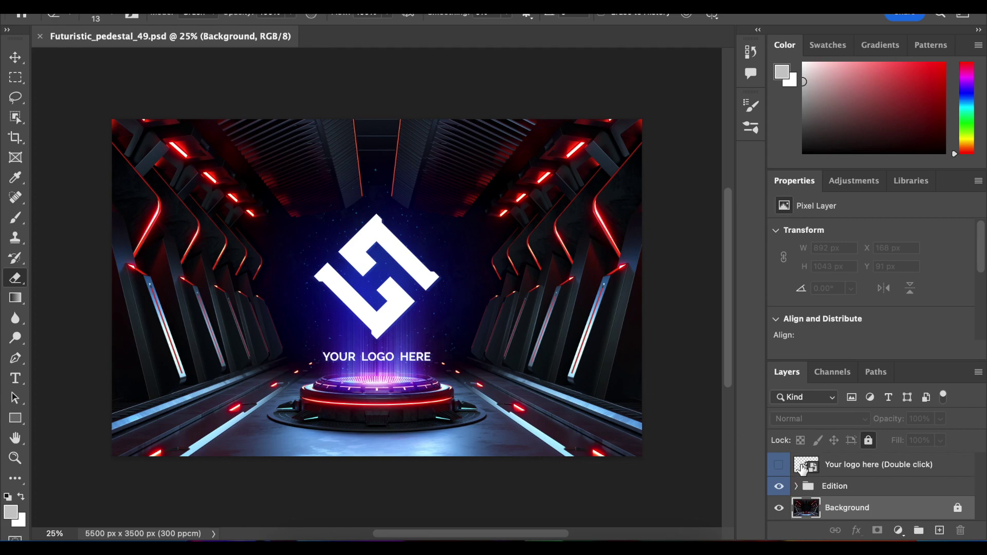
{"action": "double_click", "coordinate": [802, 468]}
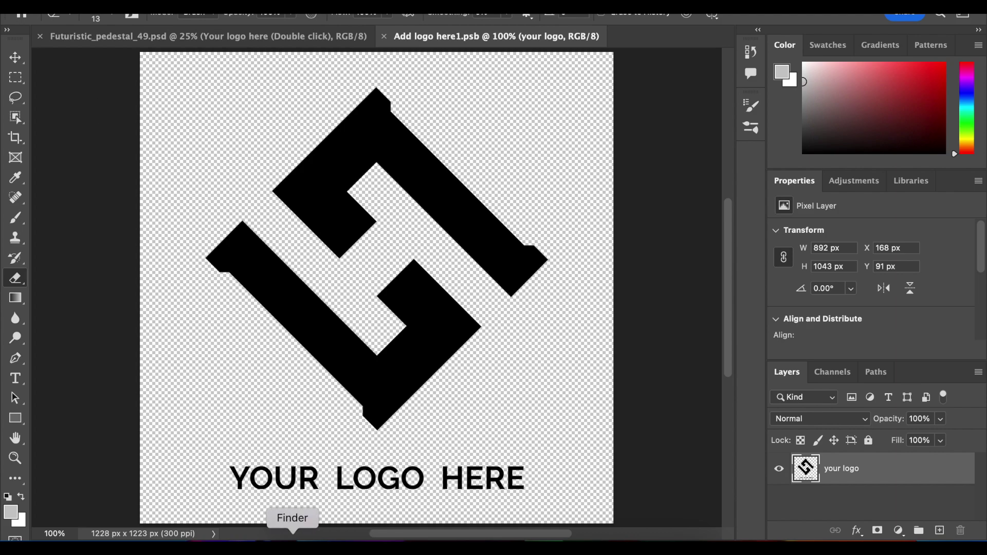
Place the Copy of ARKI FILMS (1).png file from the Downloads folder into the logo document at its fitted size
{"action": "left_click", "coordinate": [293, 545]}
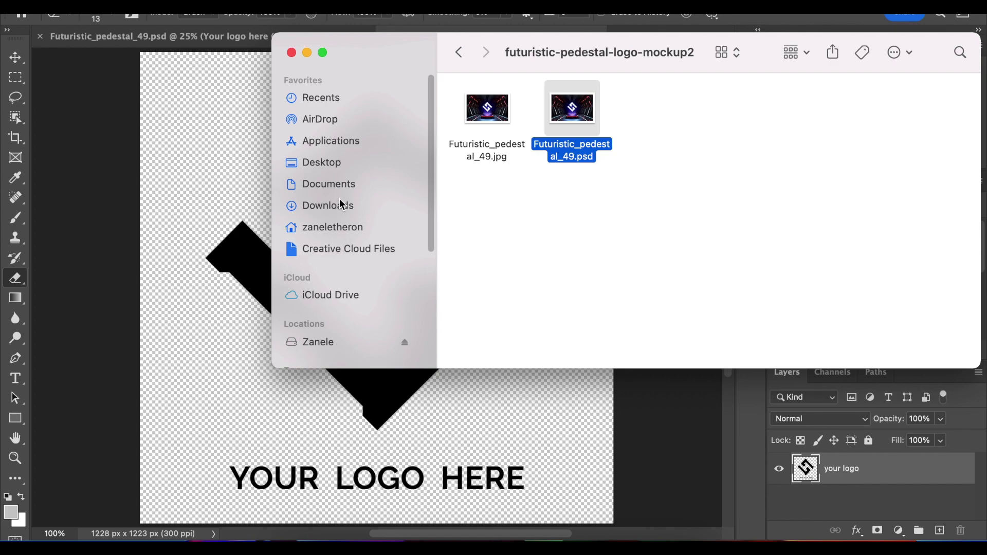
{"action": "left_click", "coordinate": [339, 105]}
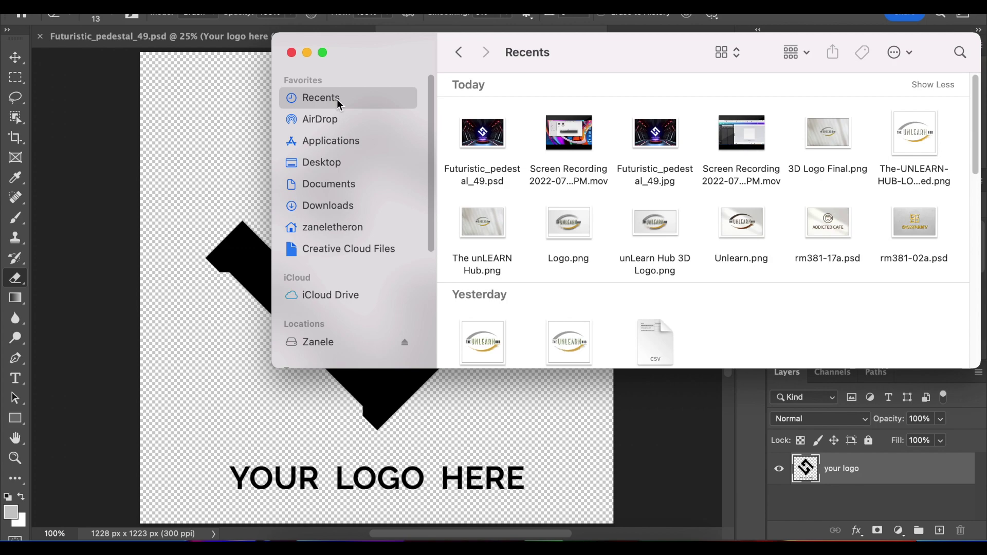
{"action": "left_click", "coordinate": [338, 215]}
{"action": "left_click_drag", "start_coordinate": [568, 132], "coordinate": [235, 274]}
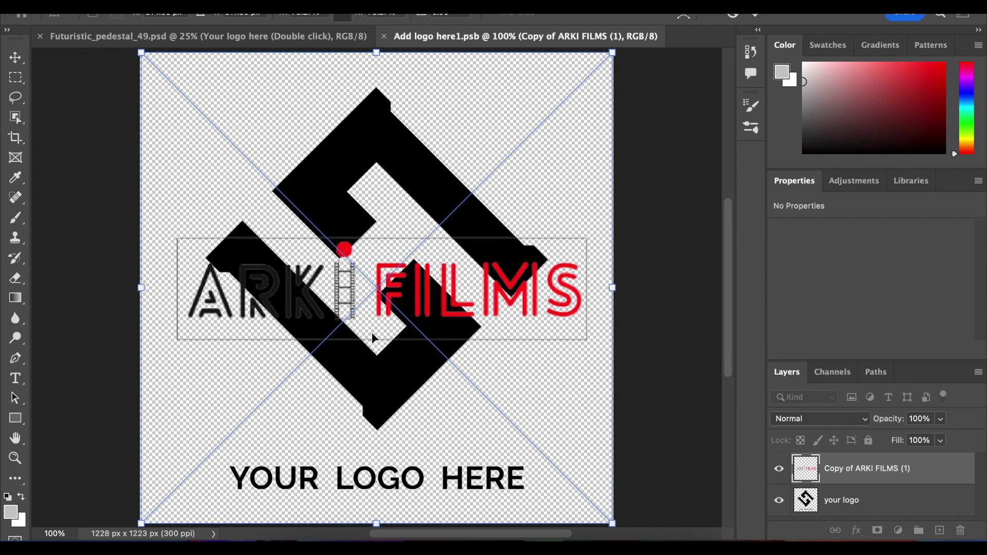
{"action": "key", "text": "Return"}
{"action": "key", "text": "e"}
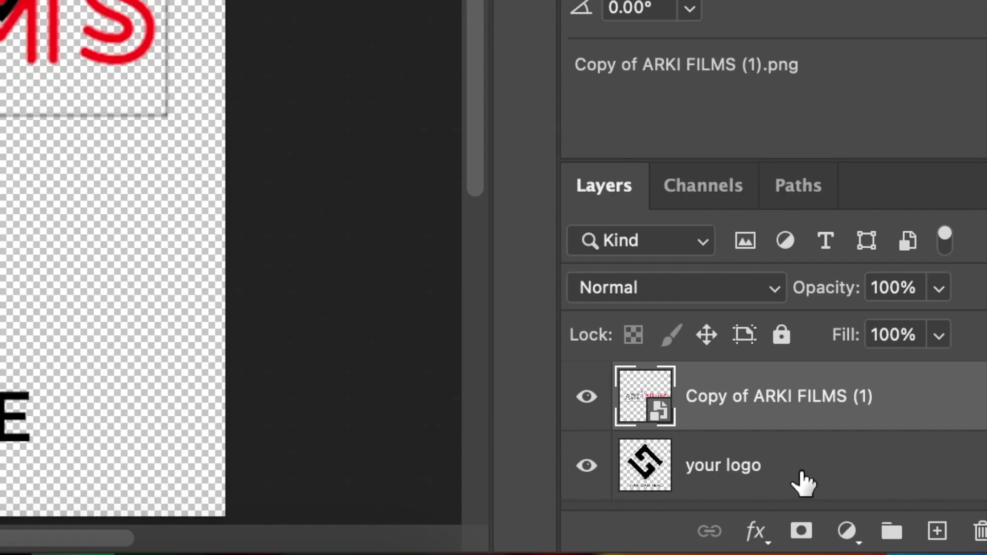
Delete the placeholder "your logo" layer from the smart object document
{"action": "left_click", "coordinate": [804, 482]}
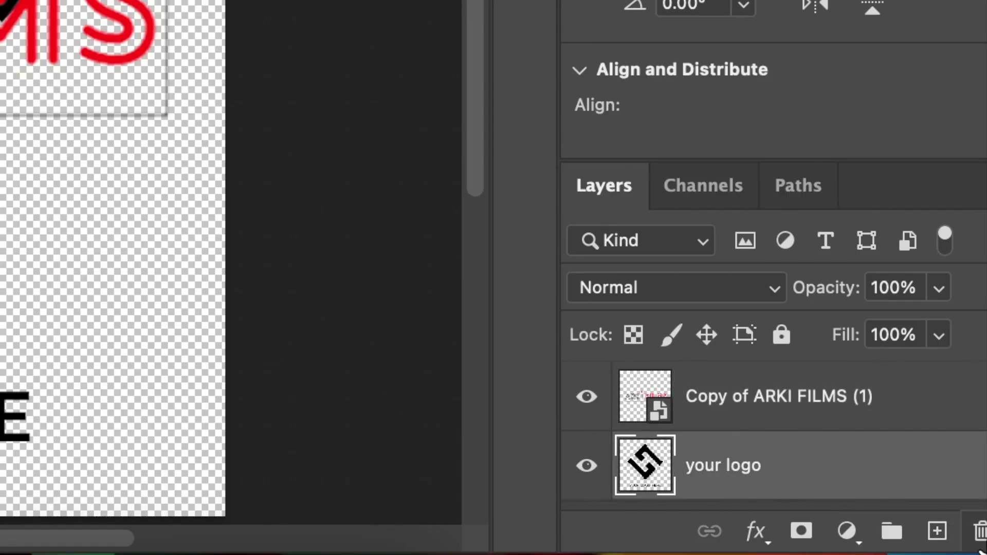
{"action": "left_click", "coordinate": [980, 531]}
{"action": "left_click", "coordinate": [494, 189]}
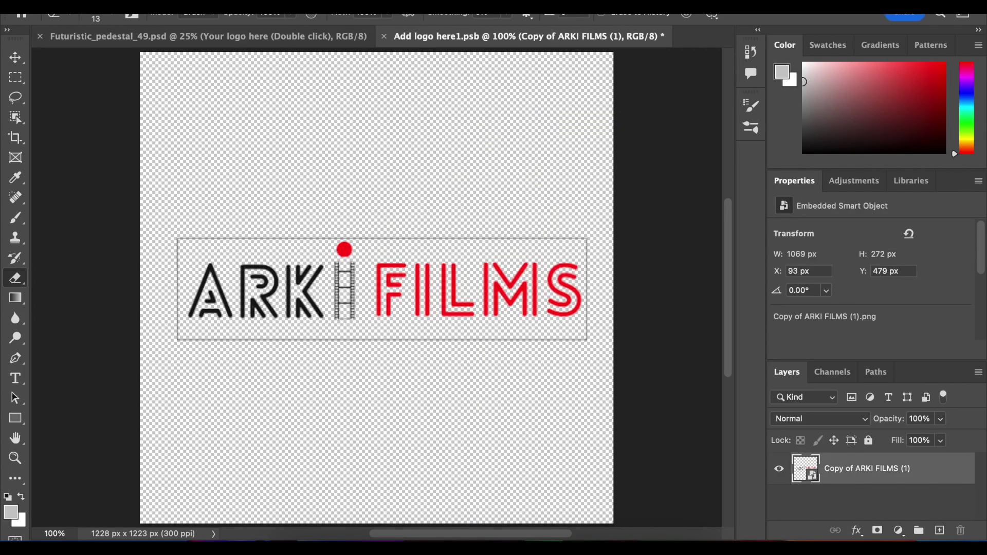
Save the smart object document and switch back to the Futuristic_pedestal_49.psd mockup
{"action": "left_click", "coordinate": [114, 2]}
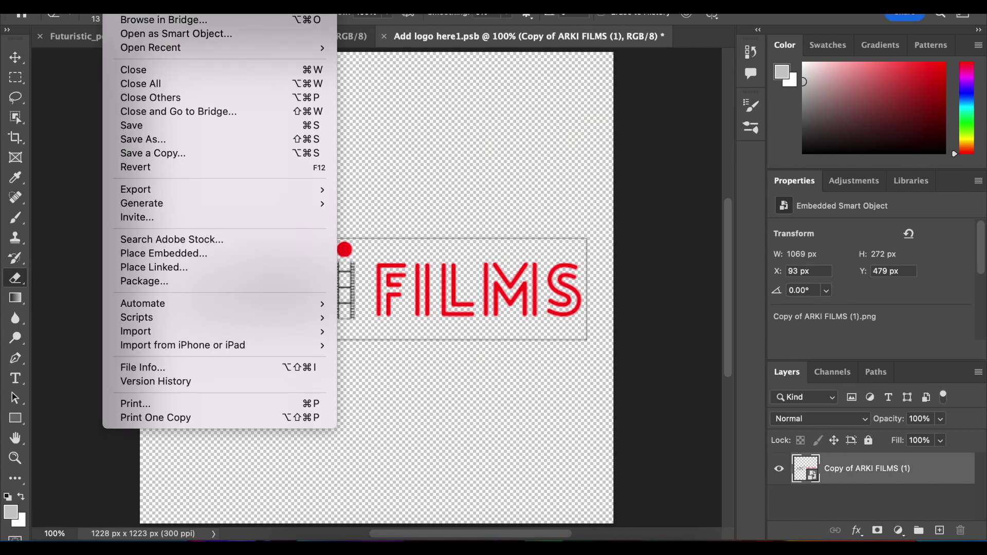
{"action": "left_click", "coordinate": [148, 133]}
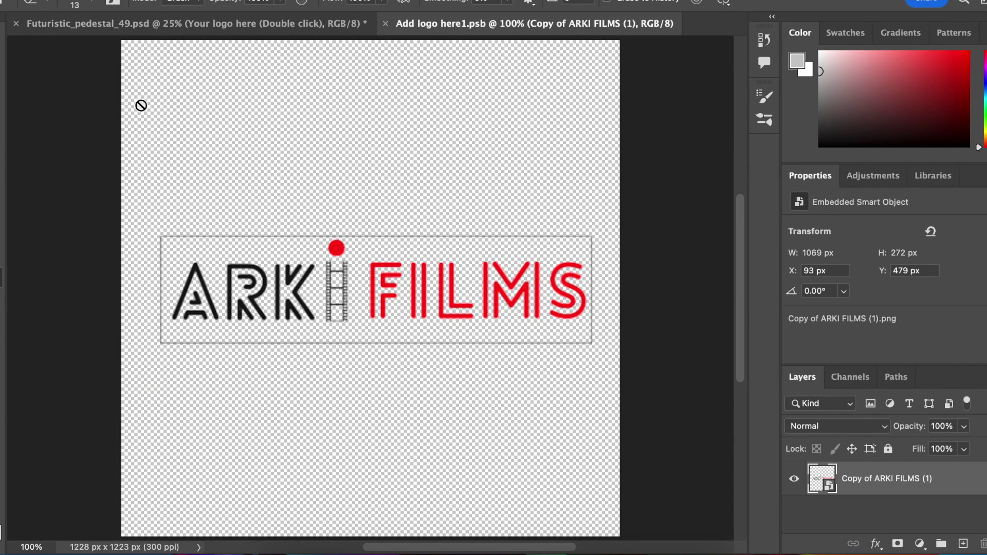
{"action": "left_click", "coordinate": [147, 26]}
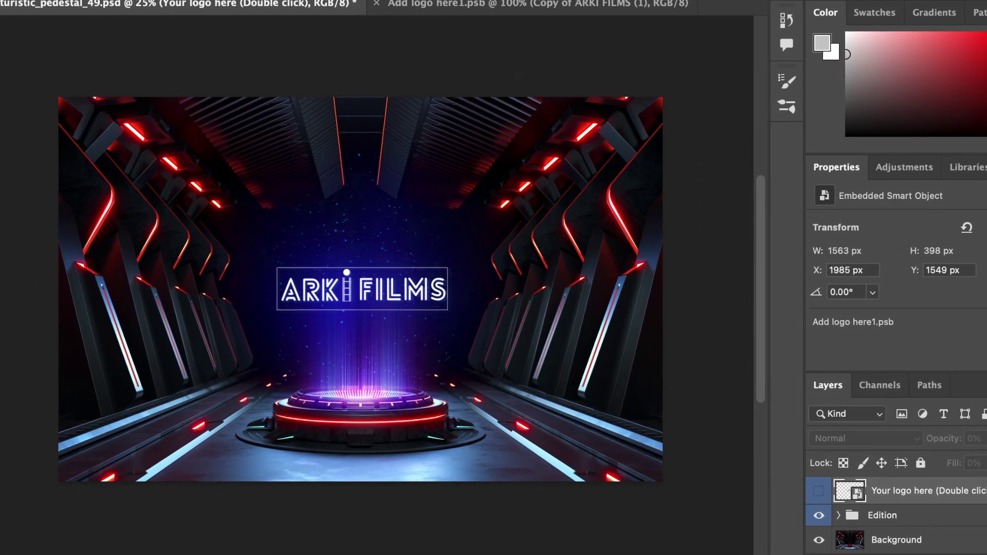
Quick-export the mockup as a PNG named Futuristic_pedestal_49 to the Desktop
{"action": "left_click", "coordinate": [64, 0]}
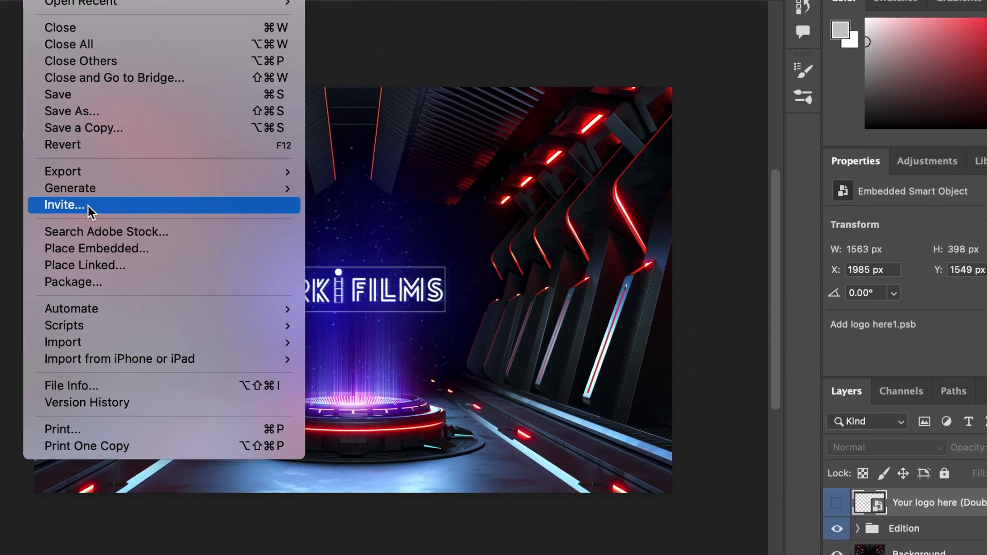
{"action": "mouse_move", "coordinate": [83, 176]}
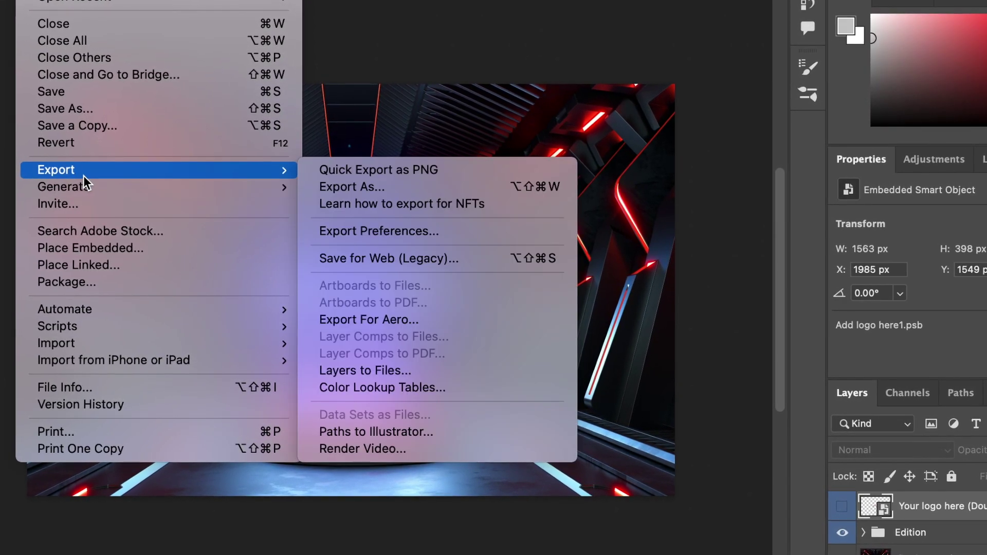
{"action": "left_click", "coordinate": [392, 174]}
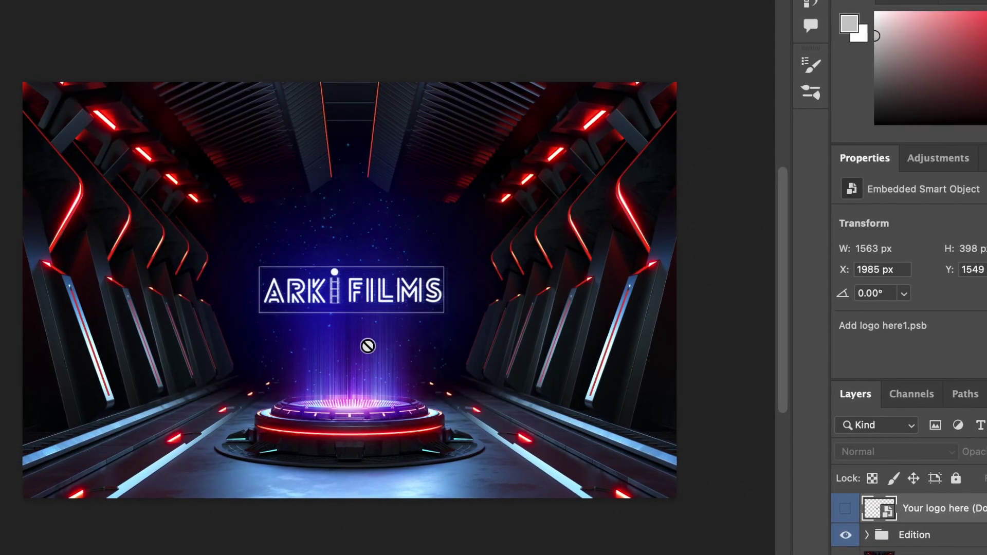
{"action": "left_click", "coordinate": [588, 195]}
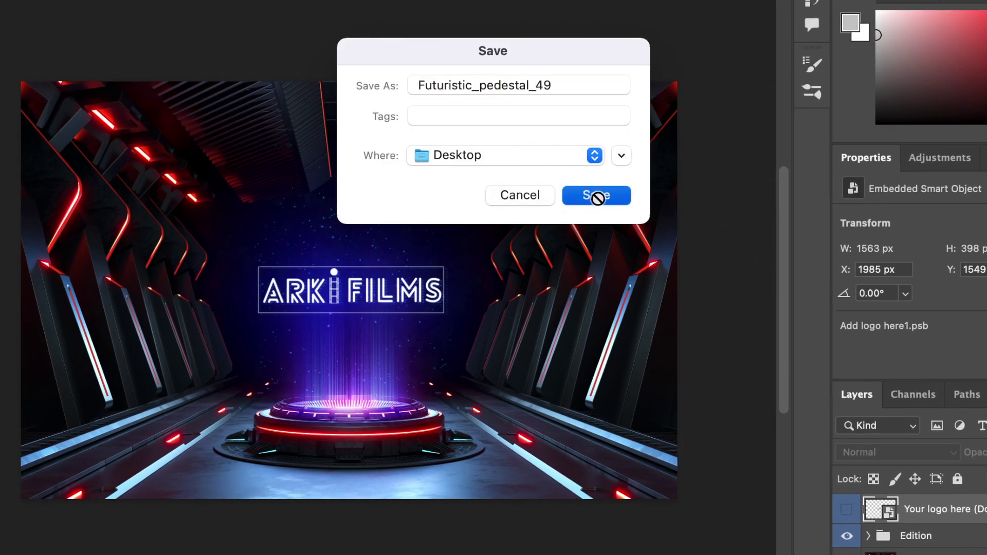